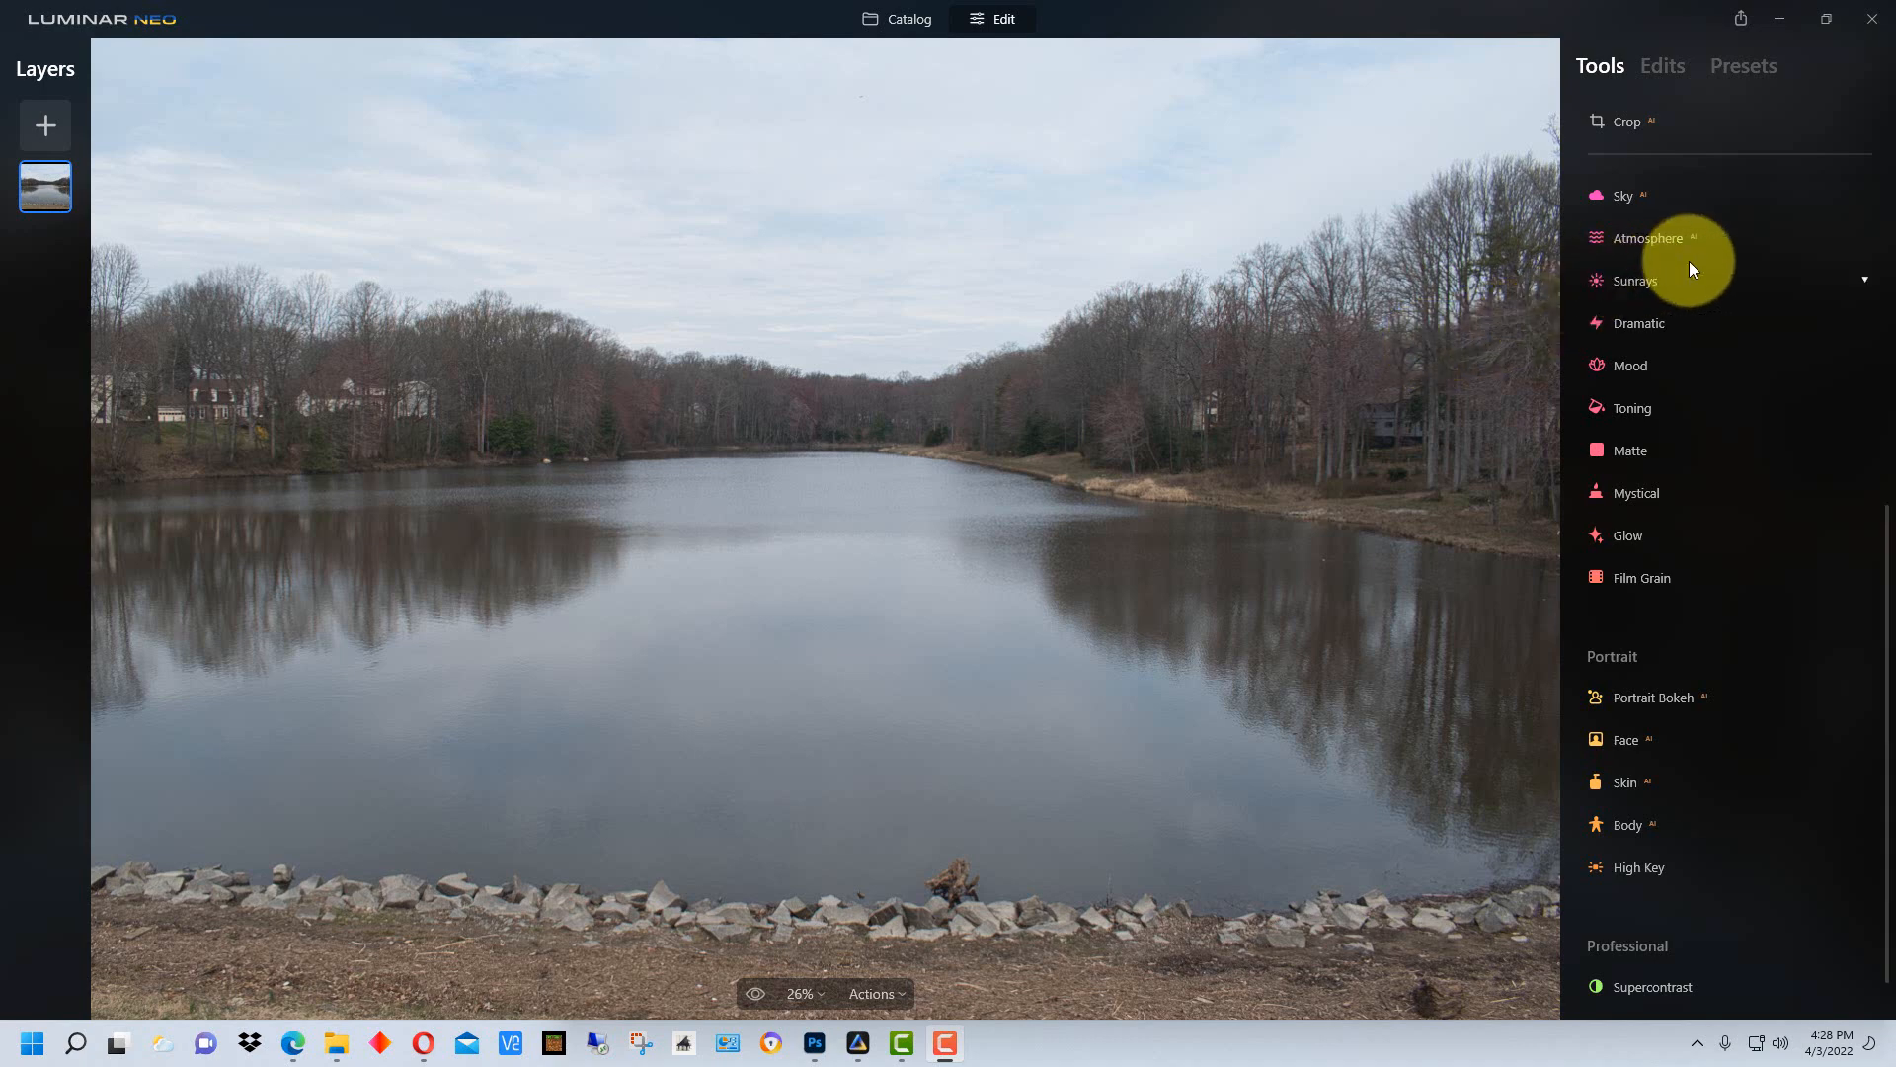
Replace the lake photo's sky with the Mountain River sky from the puffy clouds collection using Sky AI.
click(1635, 198)
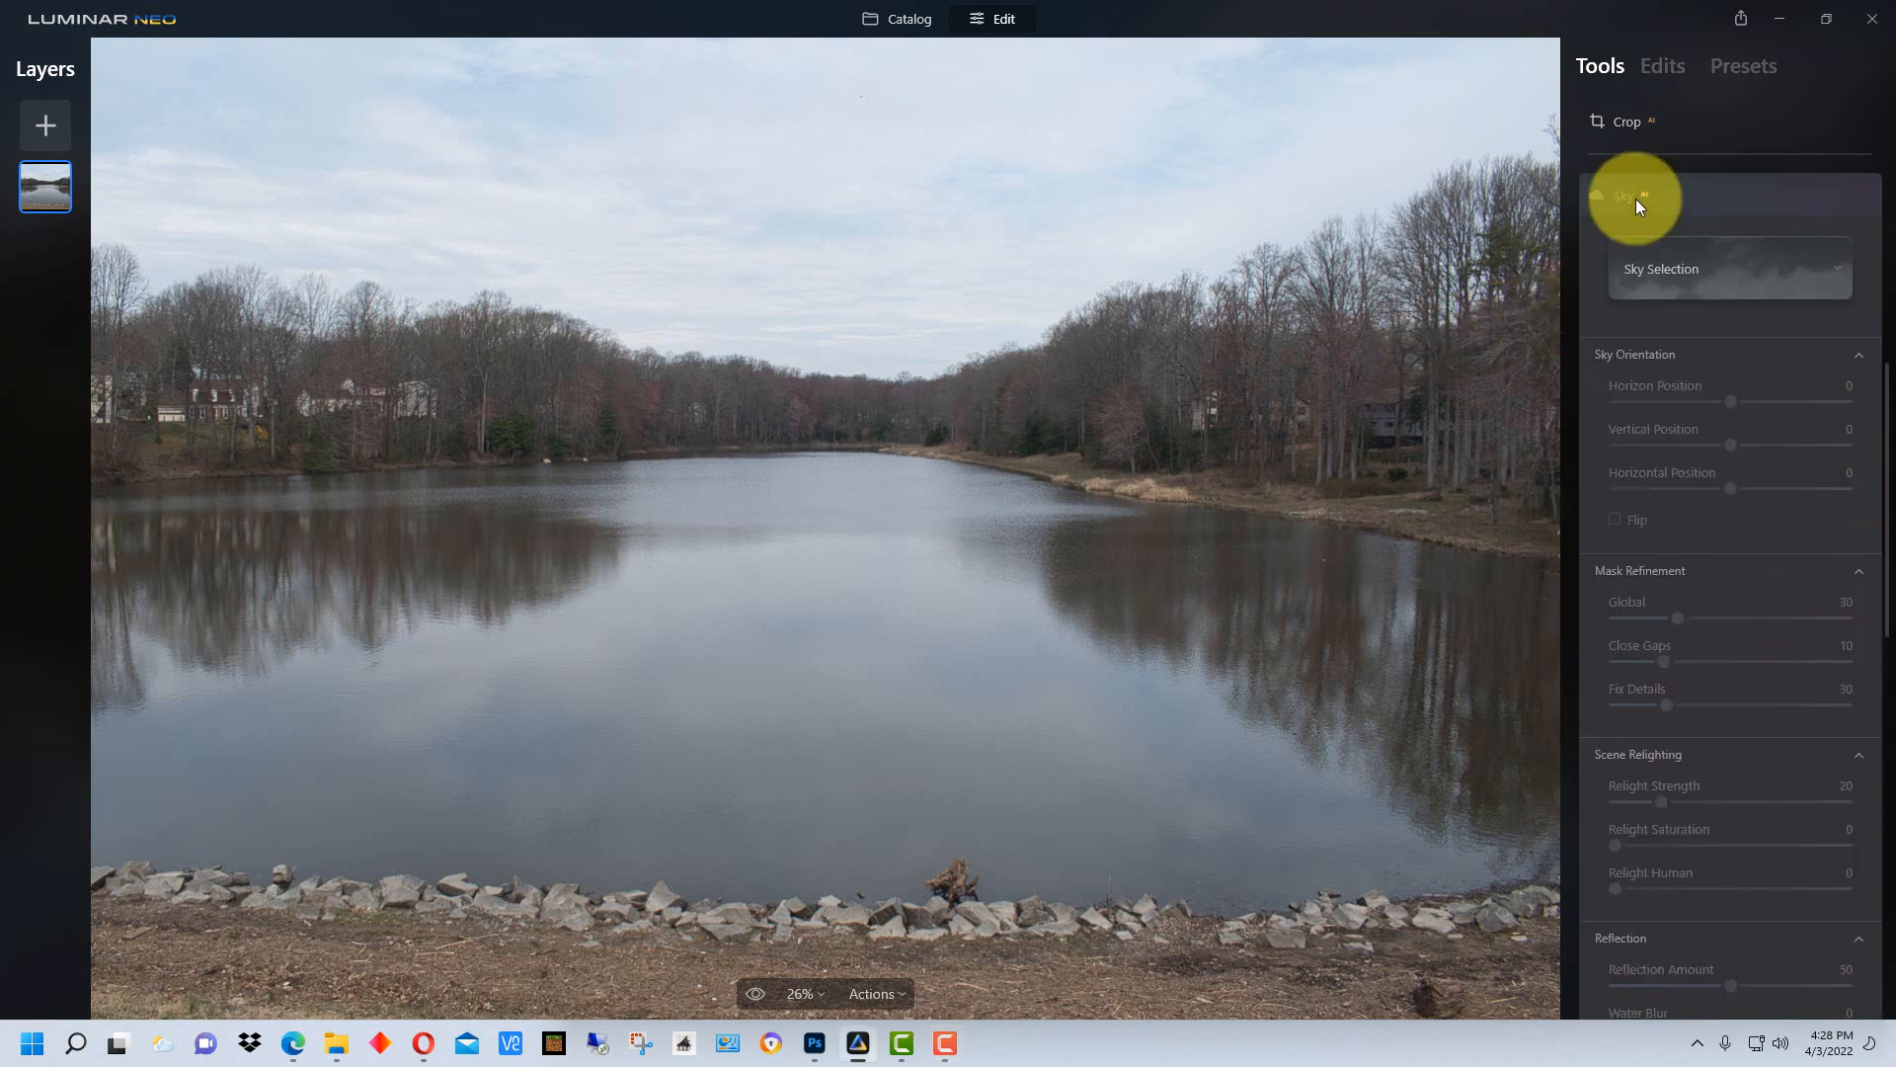
click(1723, 266)
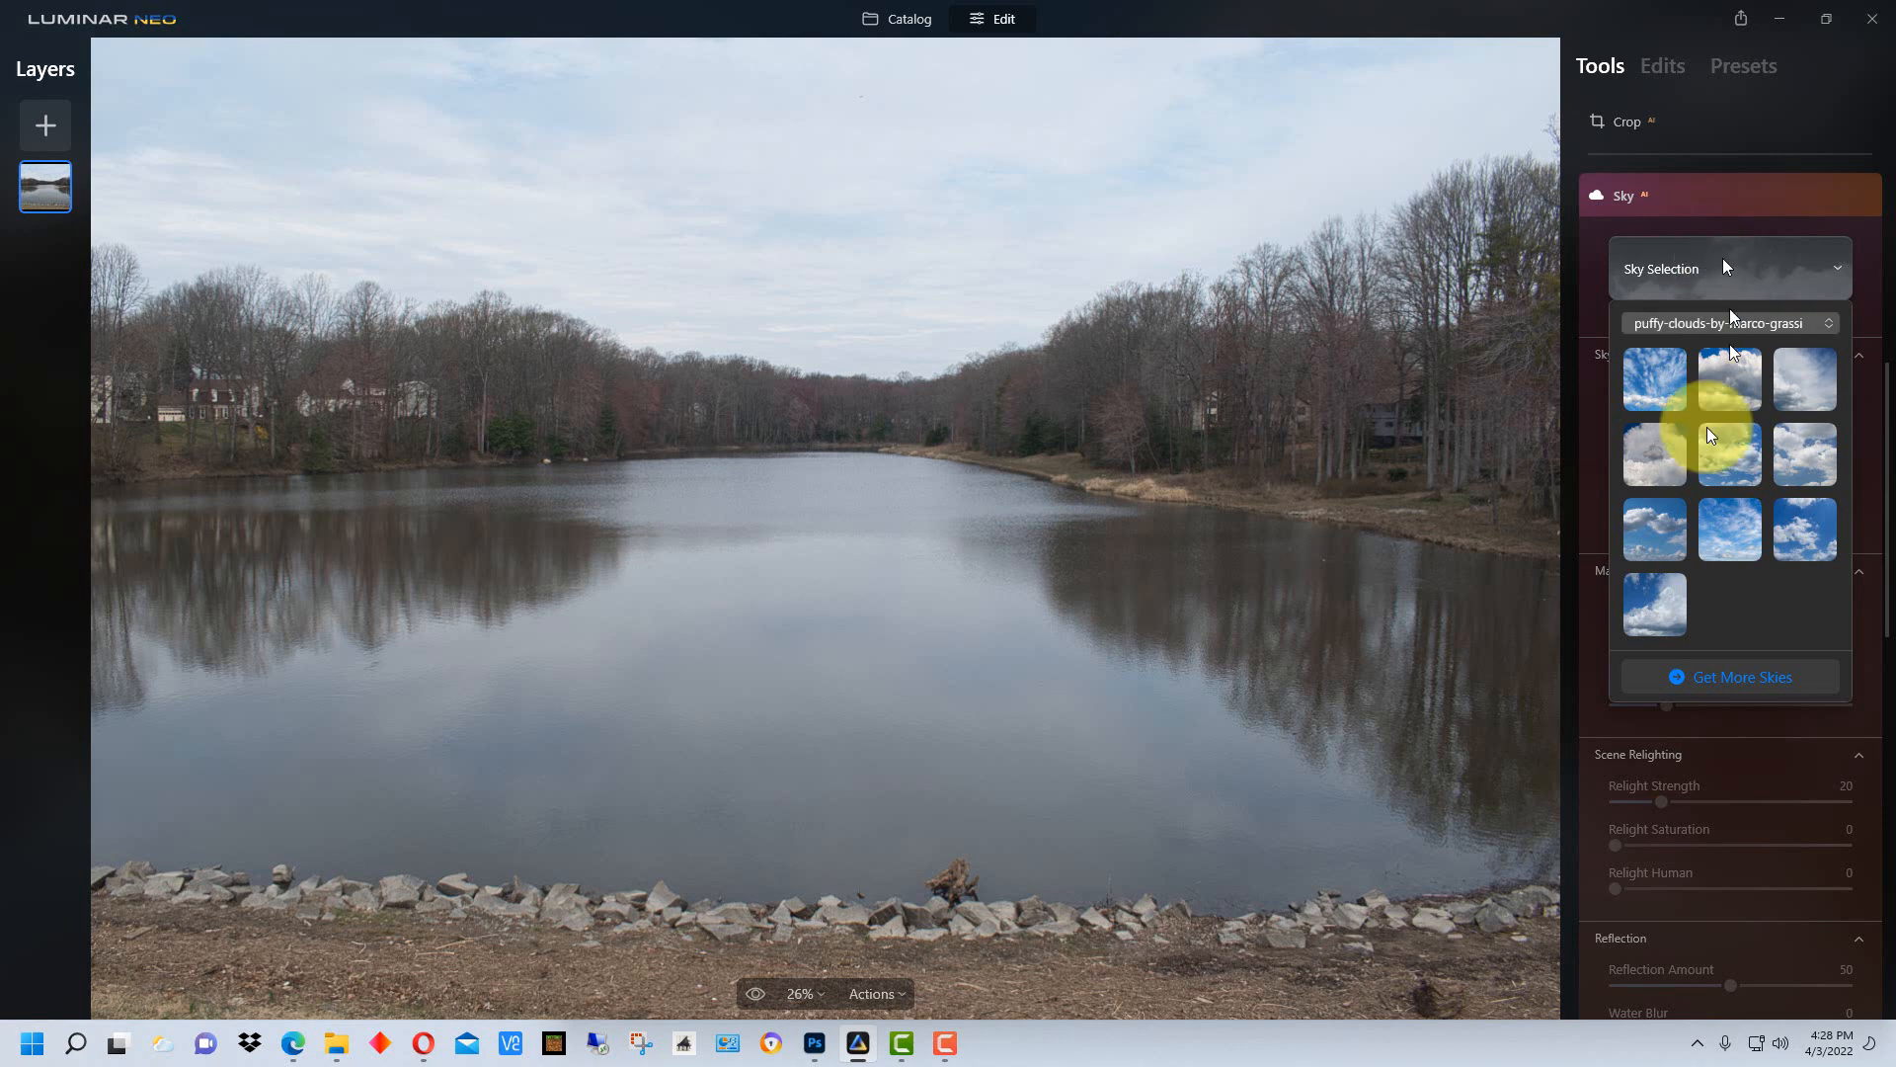
click(1661, 523)
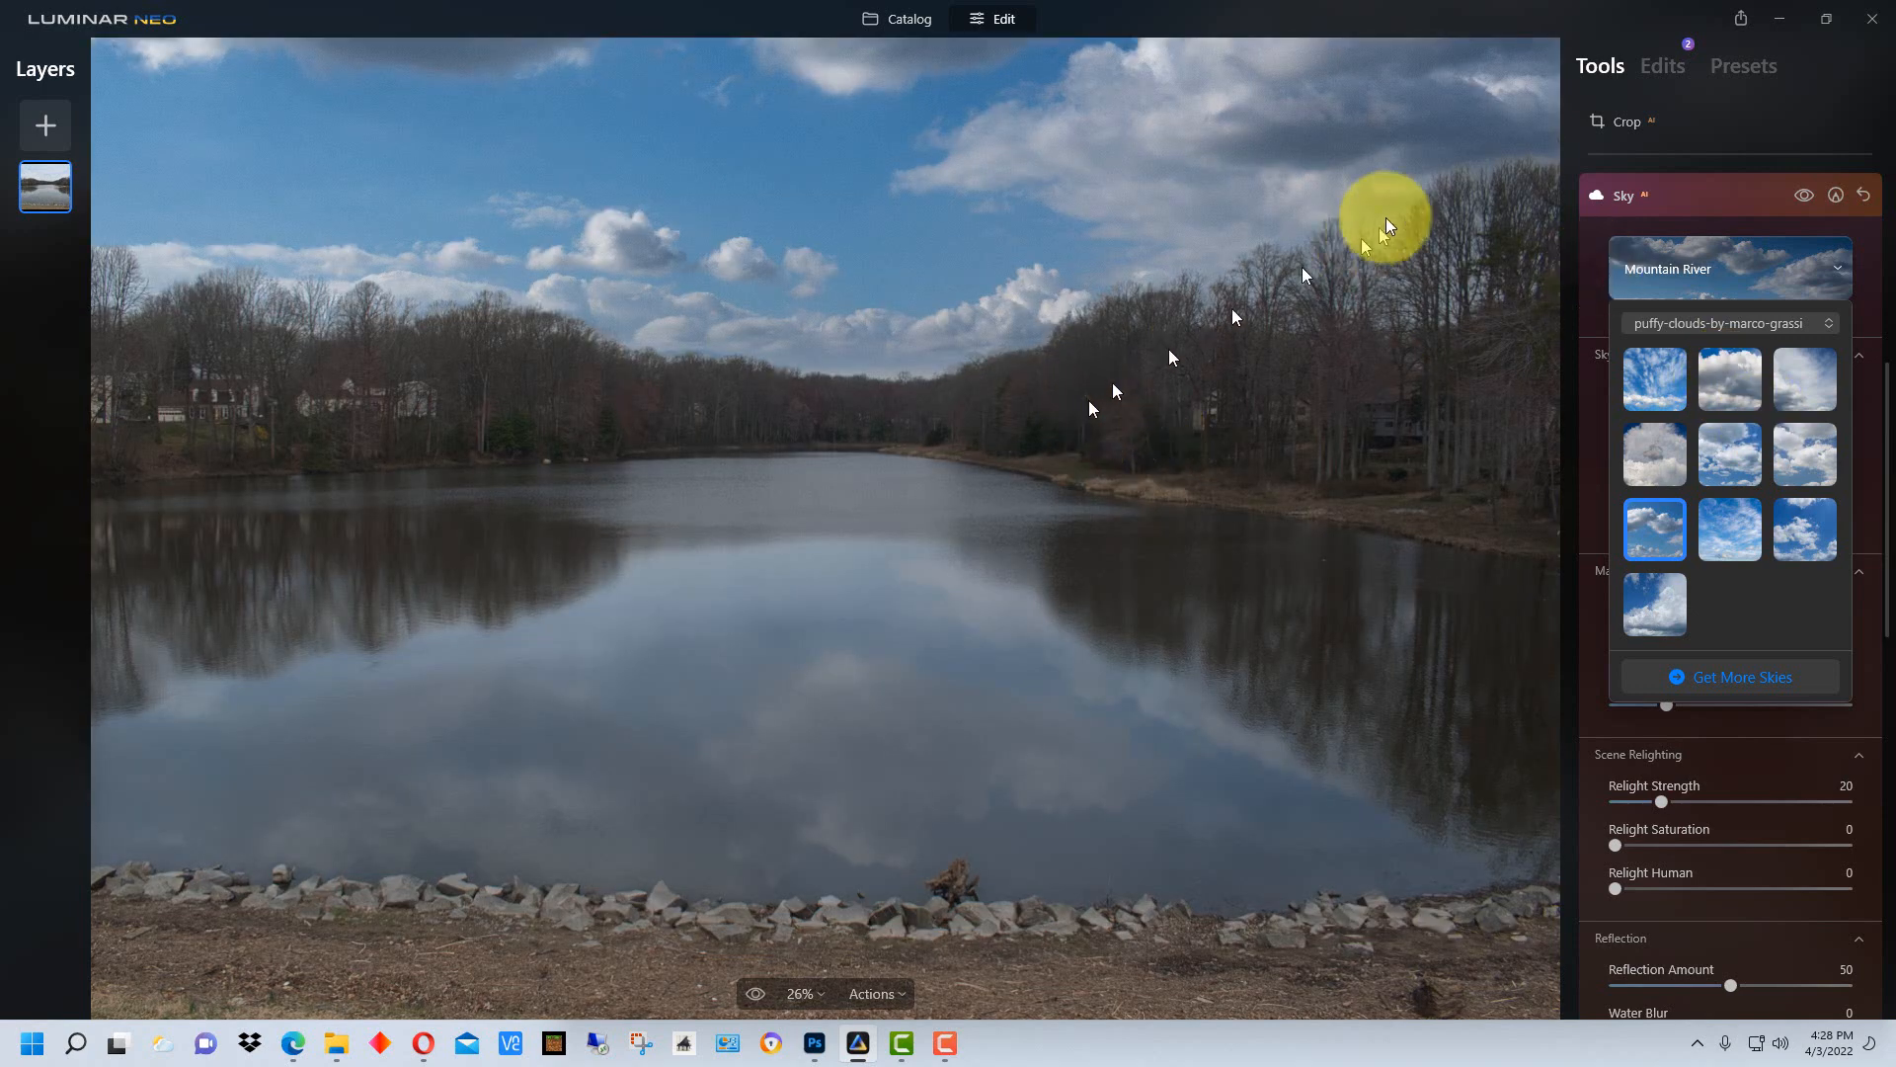
click(1585, 264)
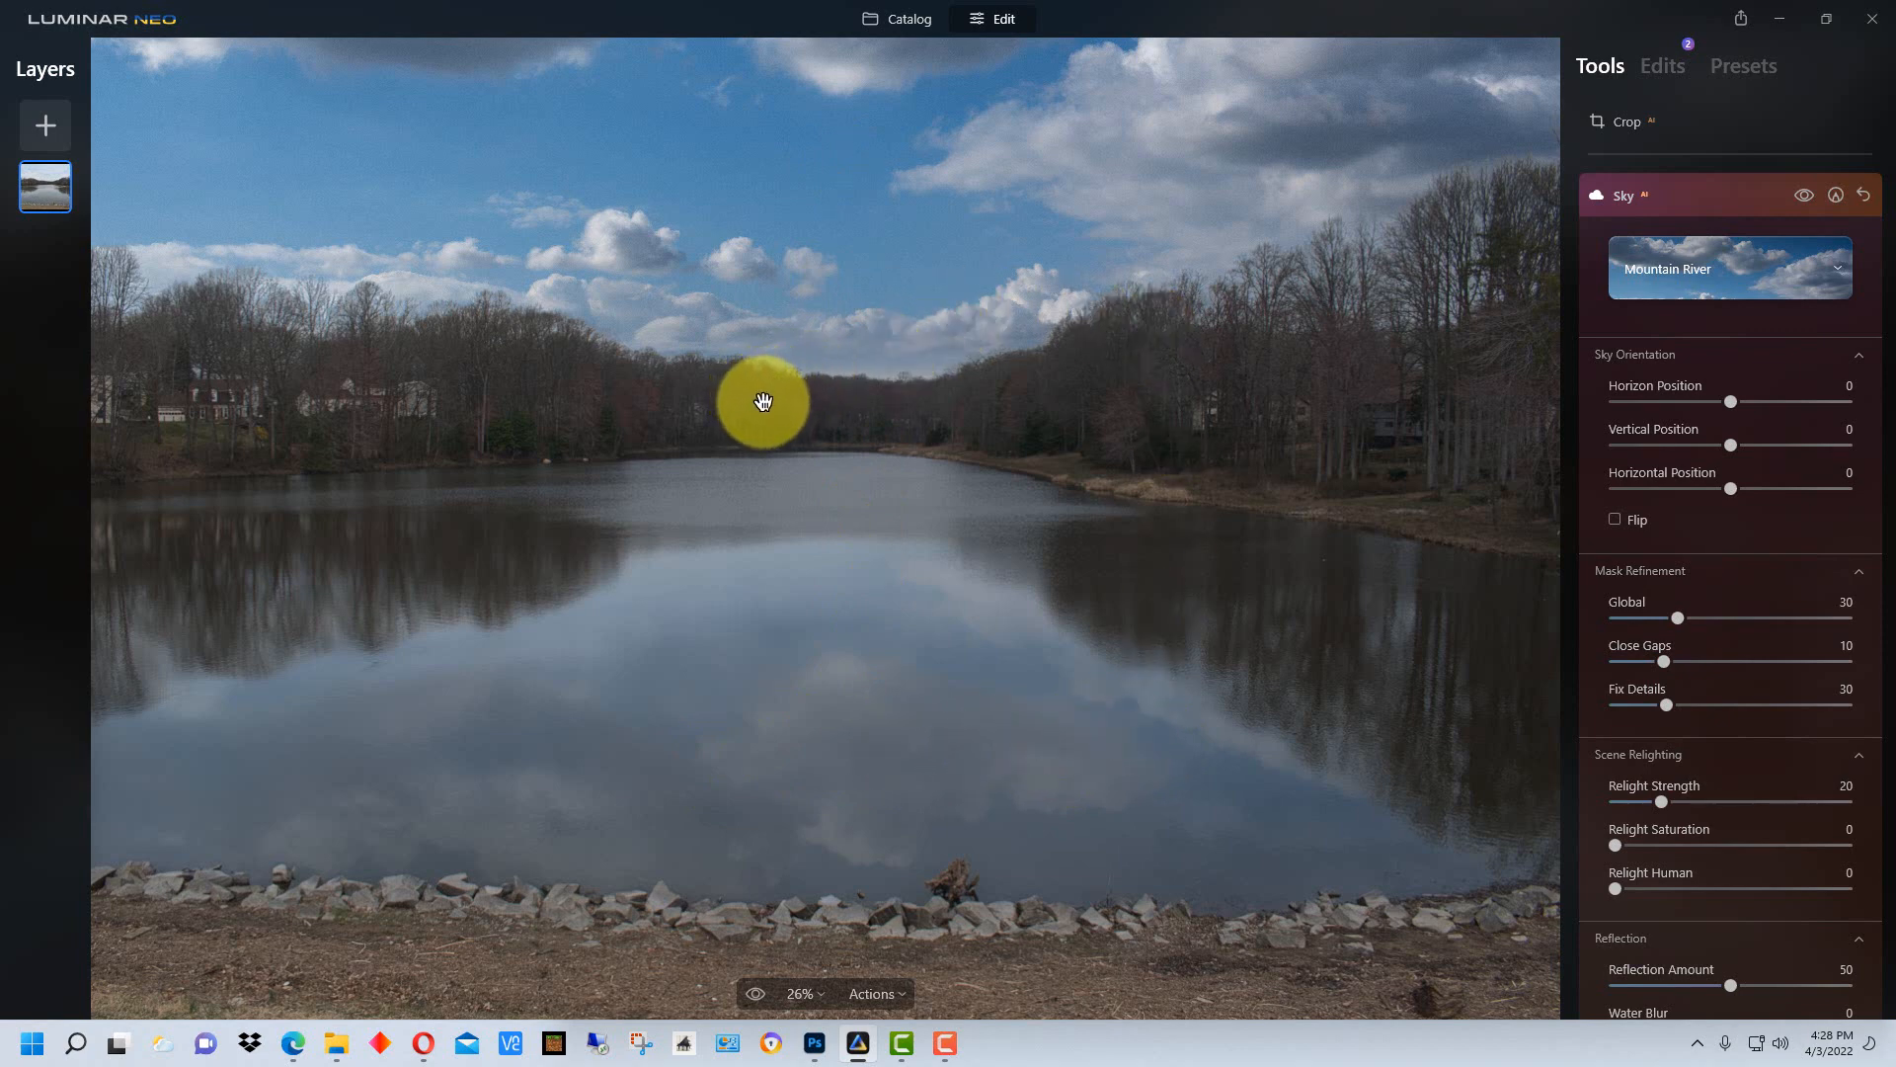
Switch to Photoshop and apply Sky Replacement with the blue cloudy sky to DSC_0190.NEF, outputting to New Layers.
click(814, 1043)
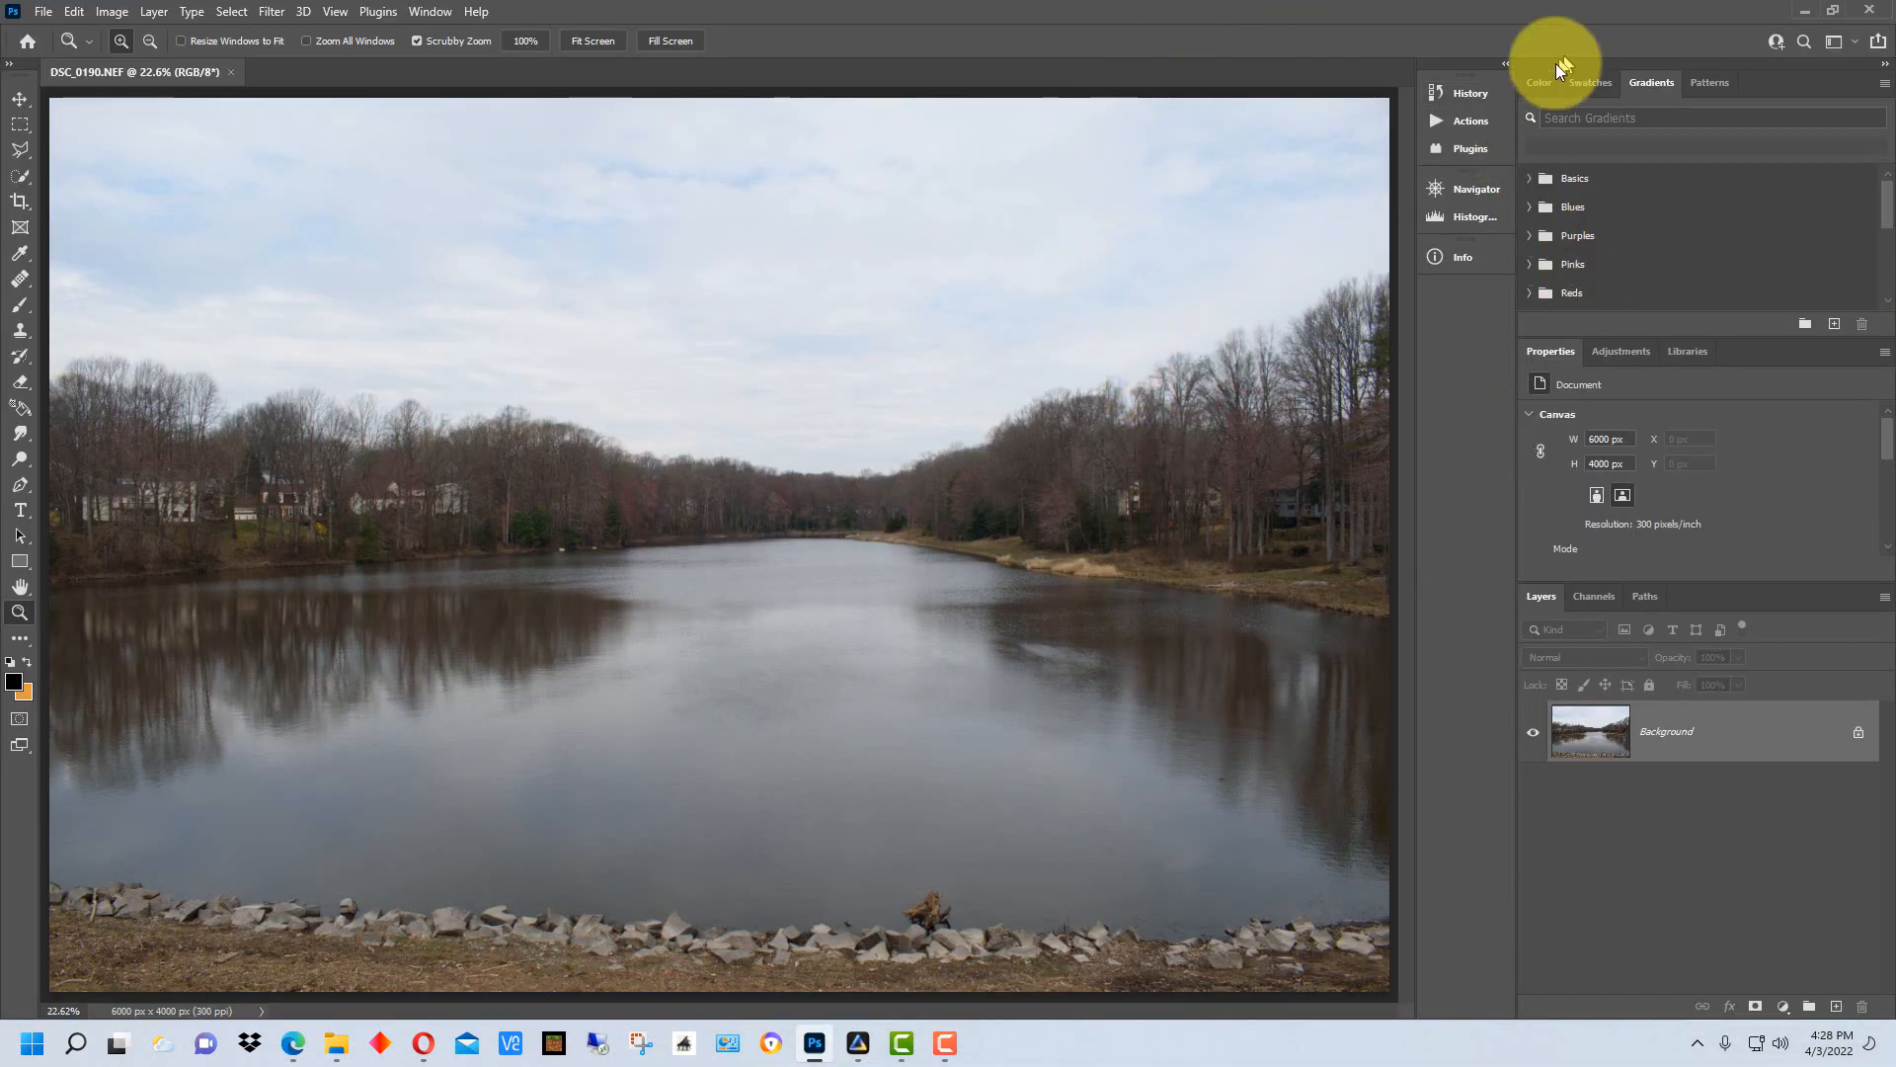
click(77, 16)
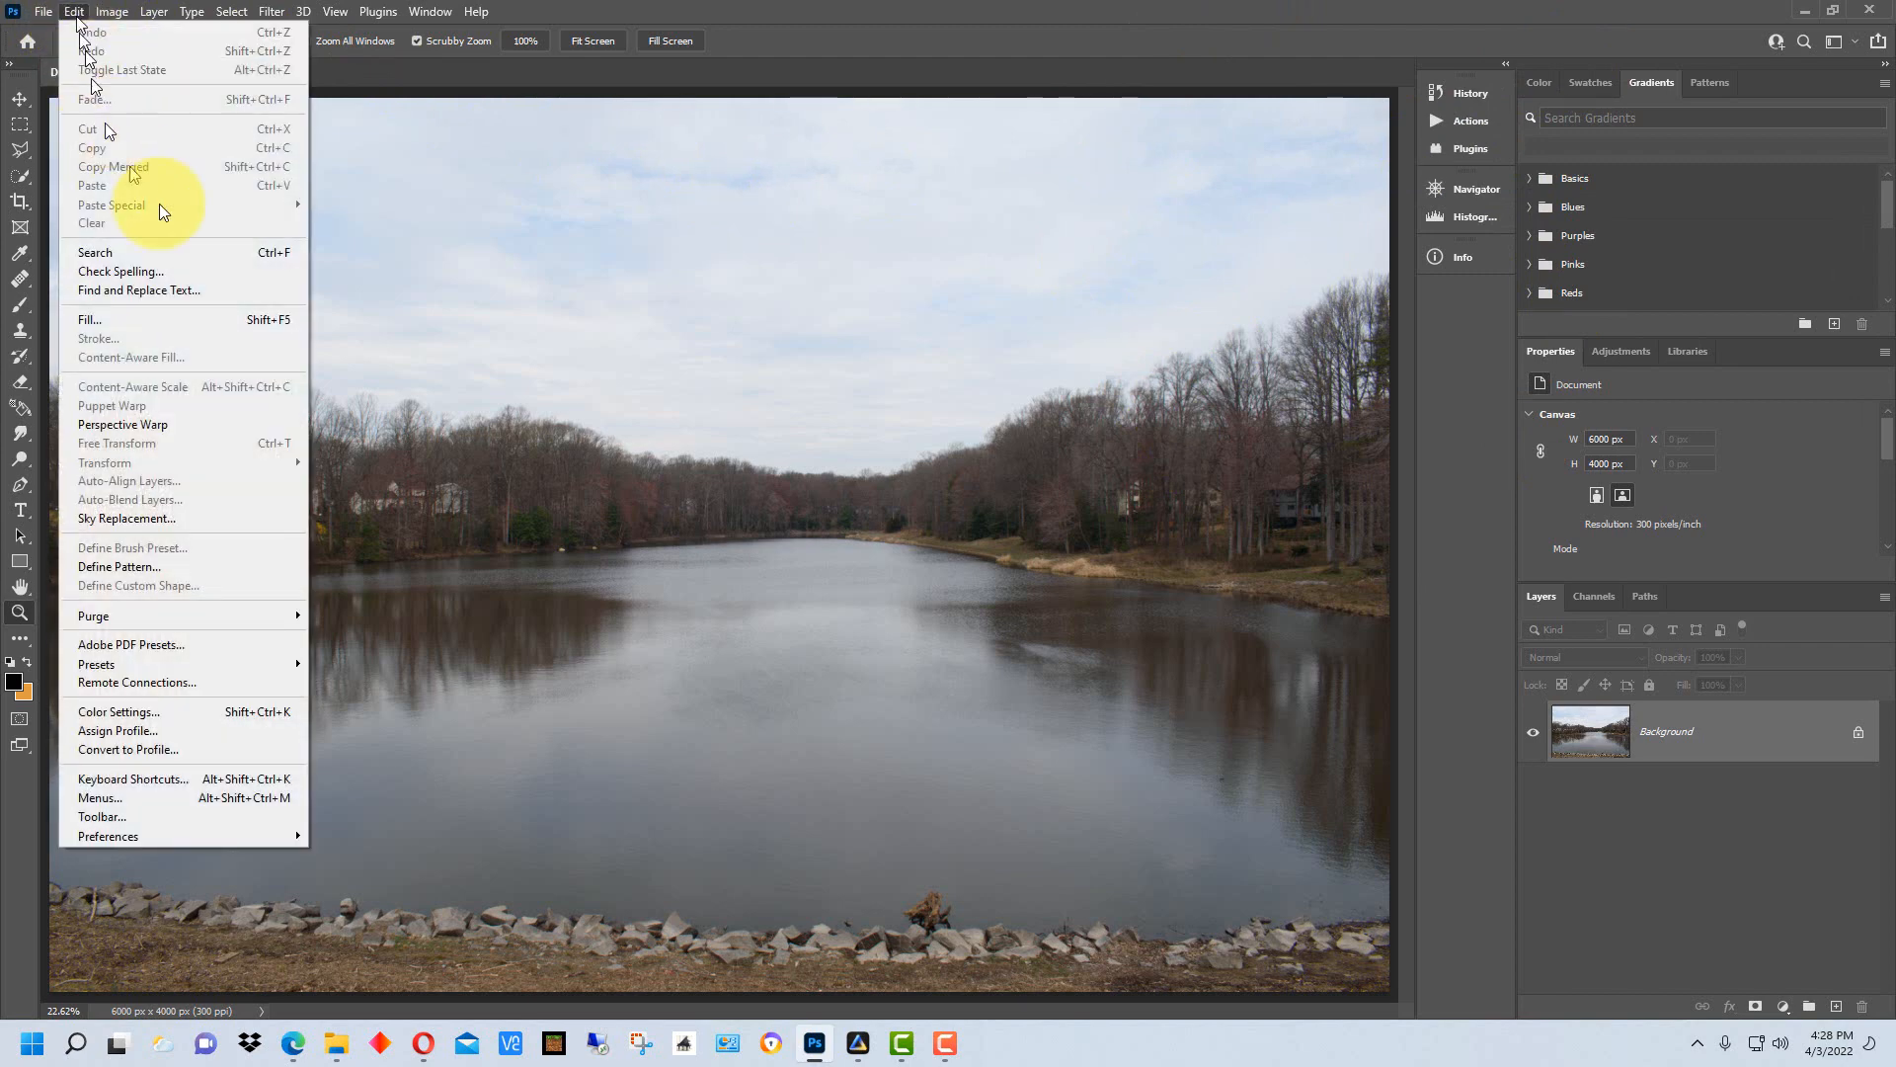
click(192, 518)
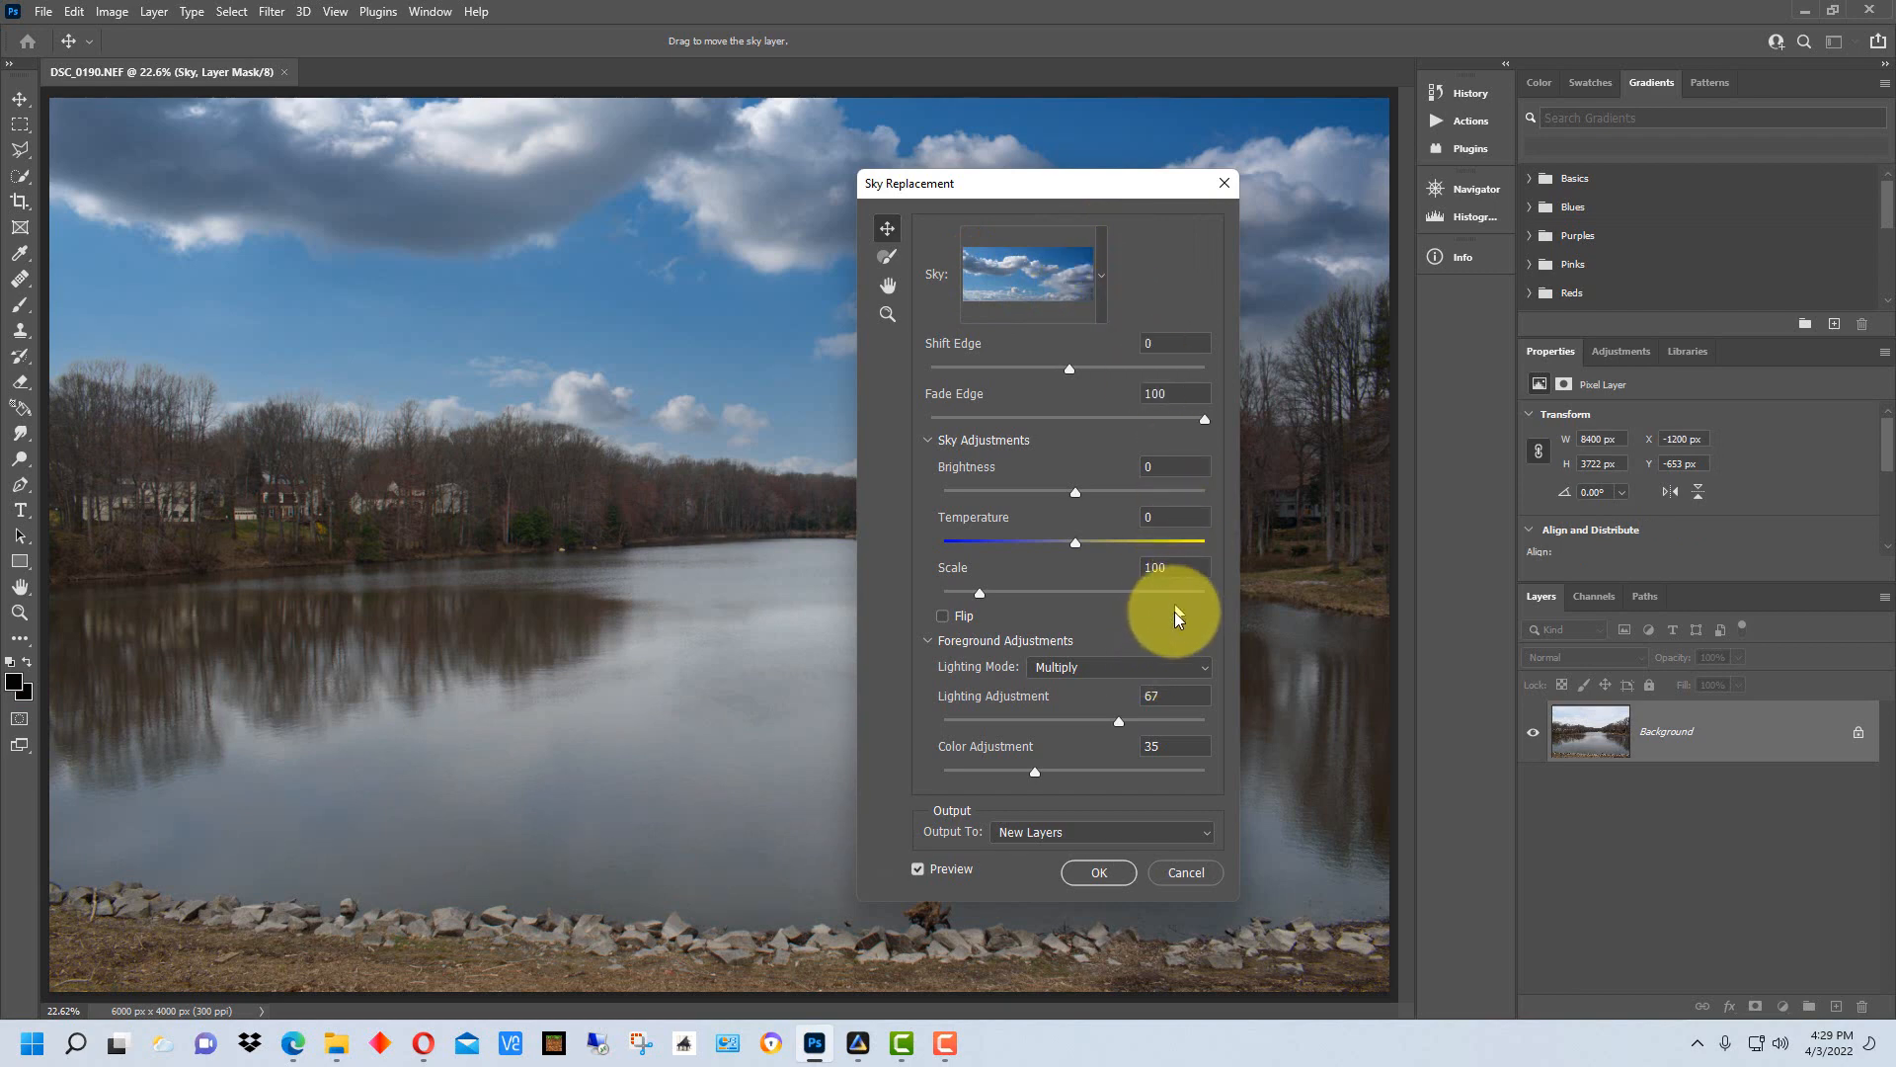
click(1100, 872)
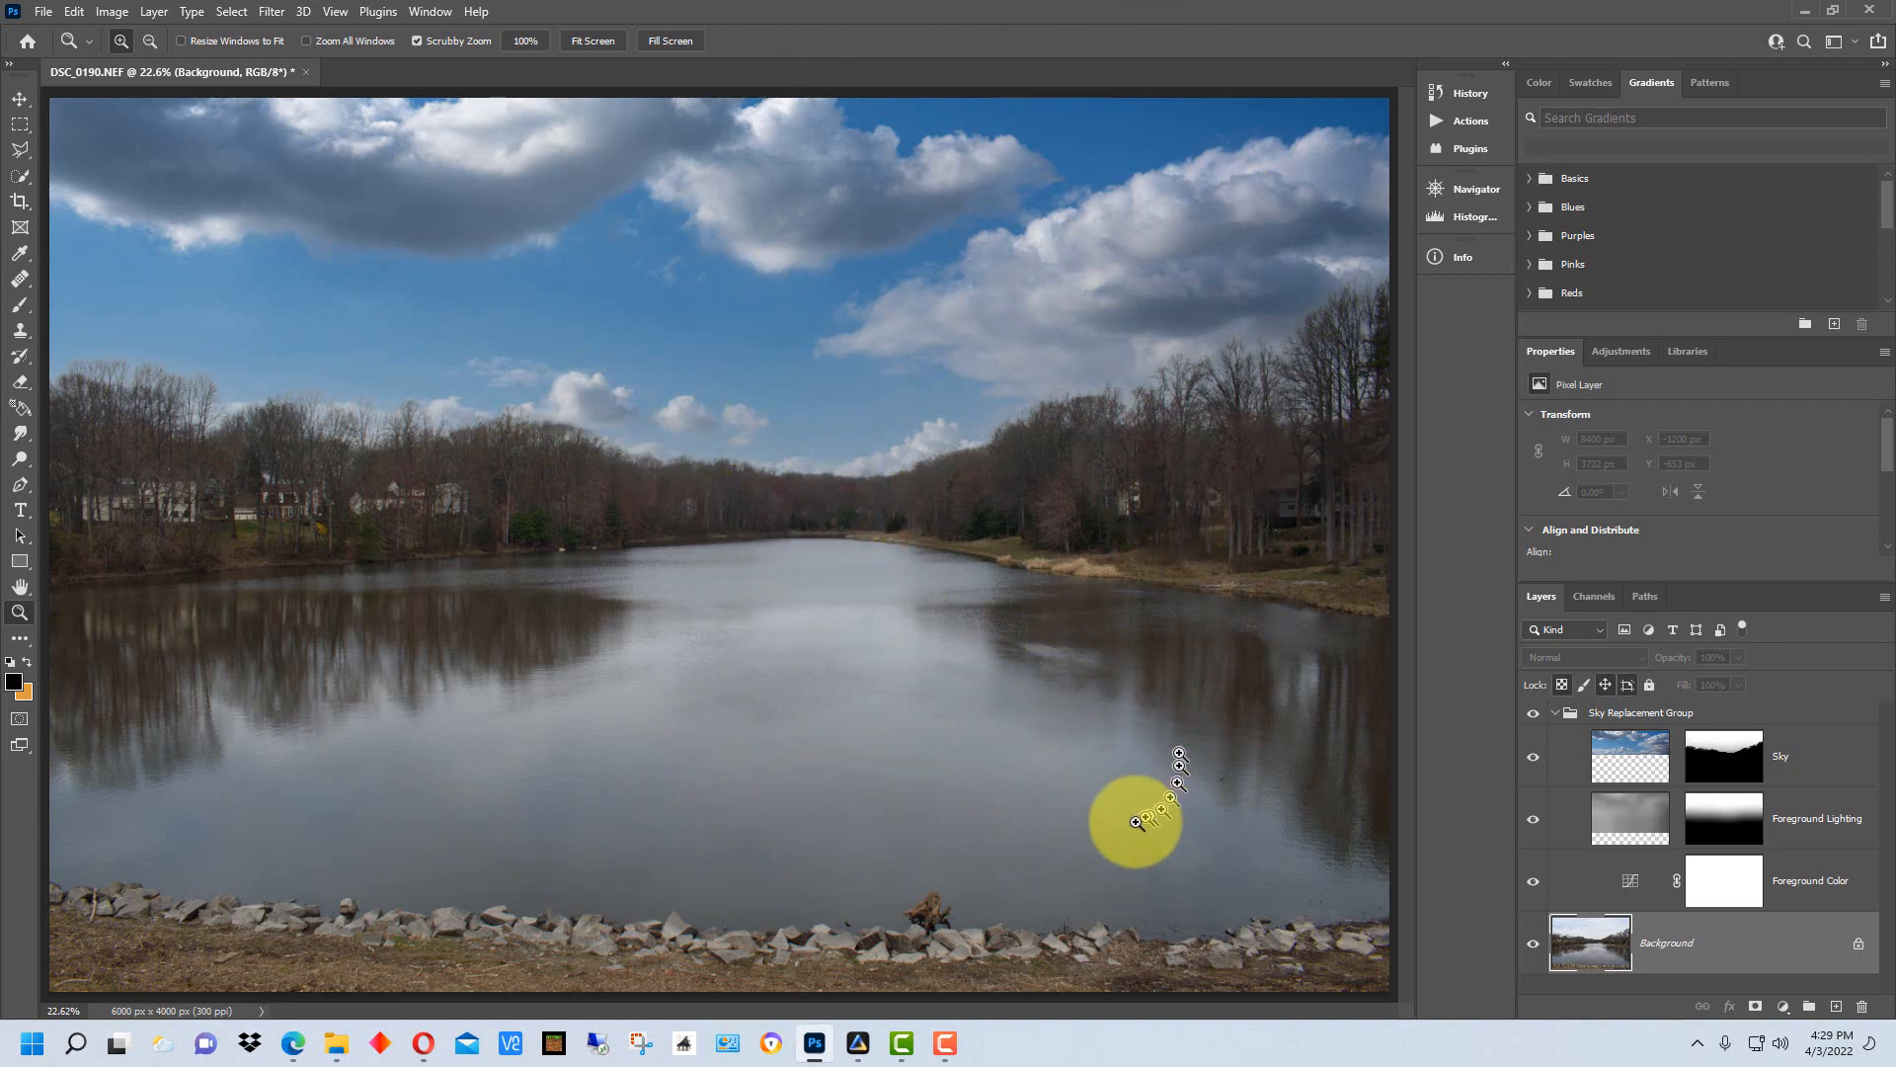
Switch to Luminar Neo and open the Sky AI masking options to examine the Paint Mask brush settings.
click(859, 1045)
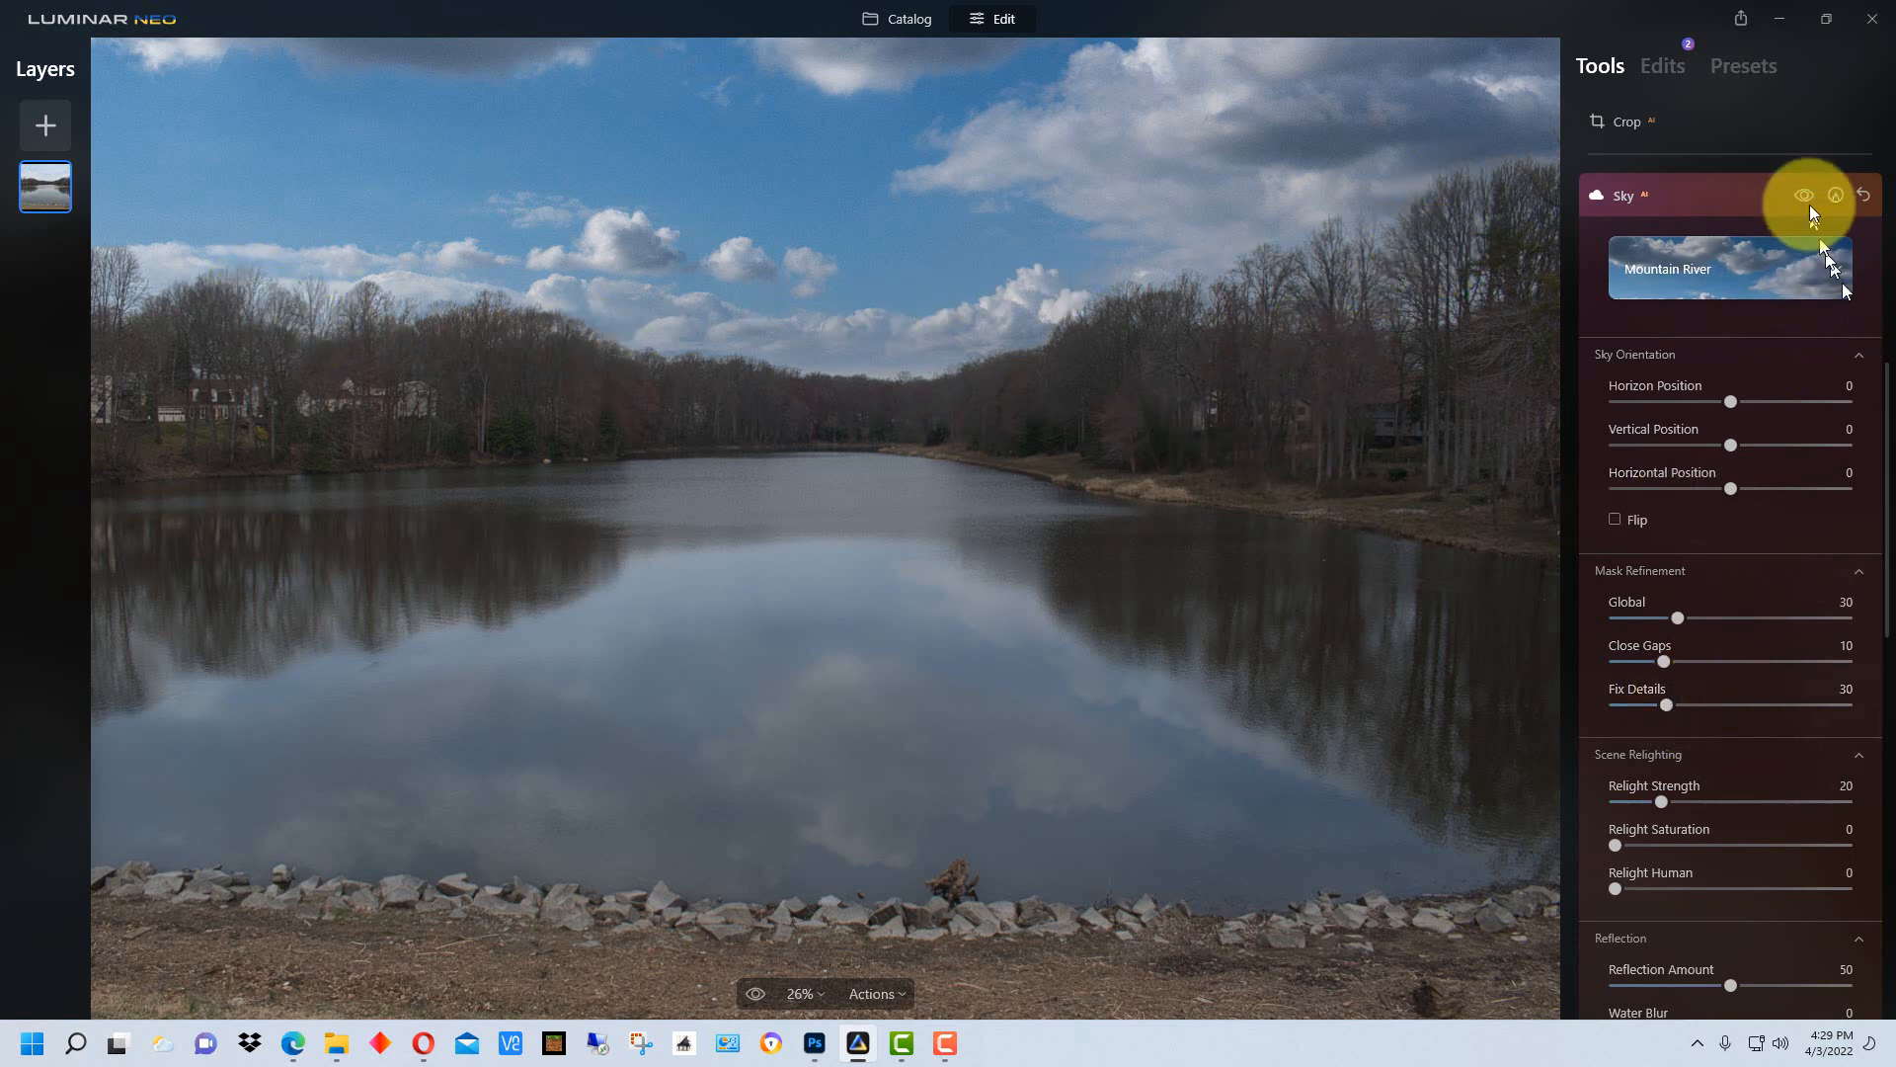
click(1837, 195)
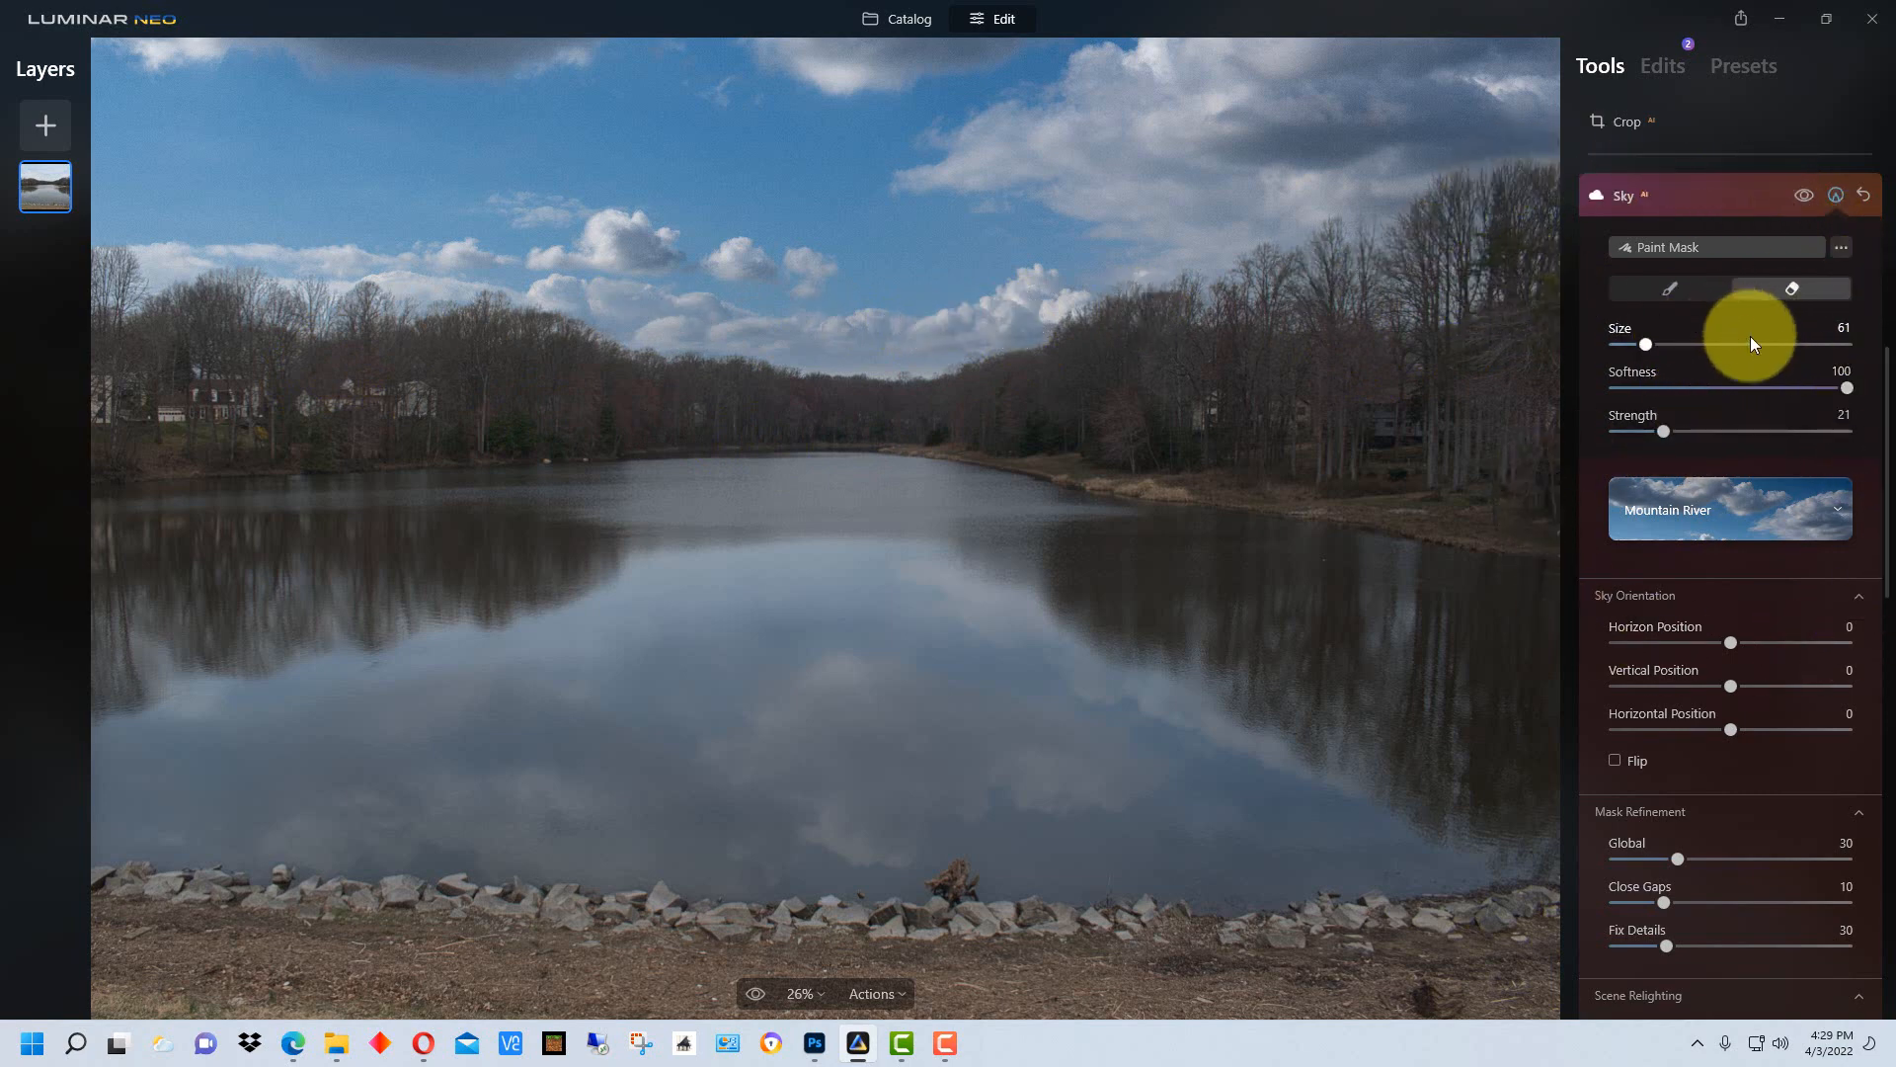
Switch to Photoshop and toggle the Sky and Foreground Lighting layers off and on to examine each one's effect.
click(816, 1045)
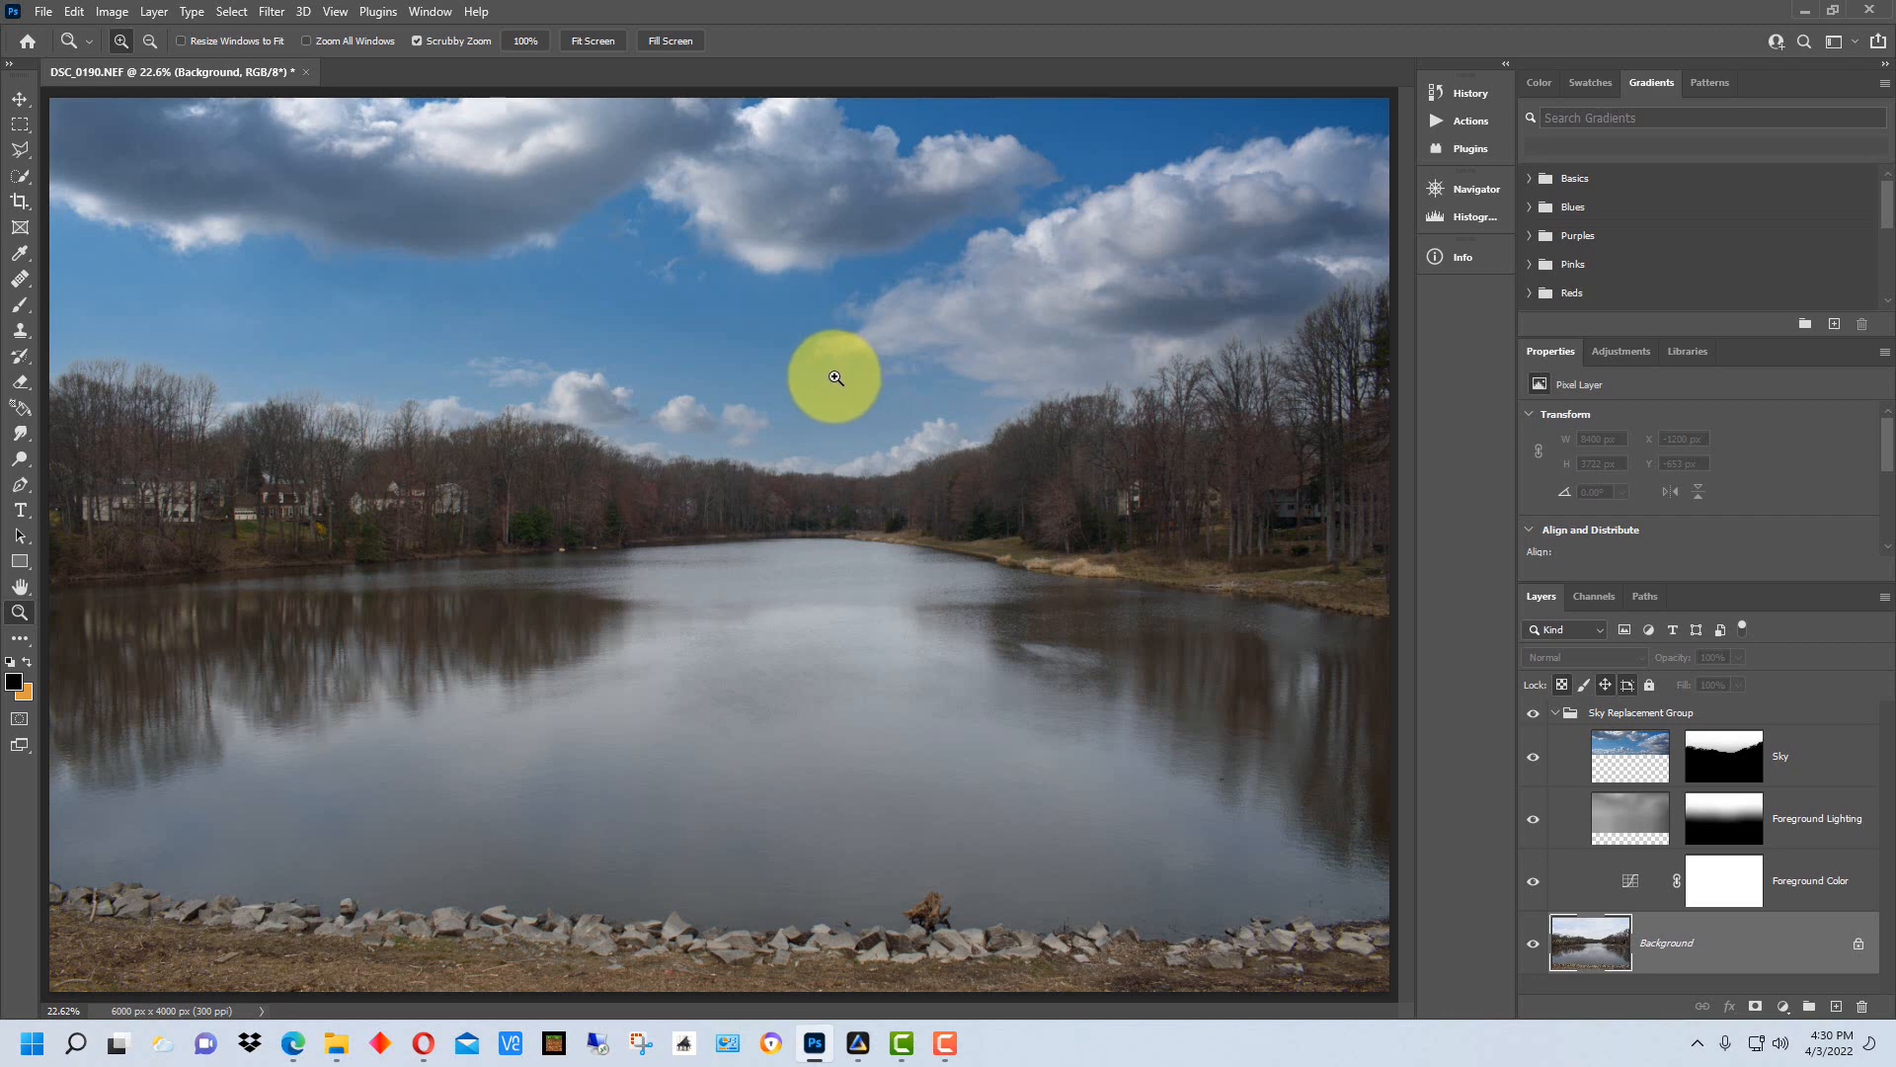
right_click(834, 377)
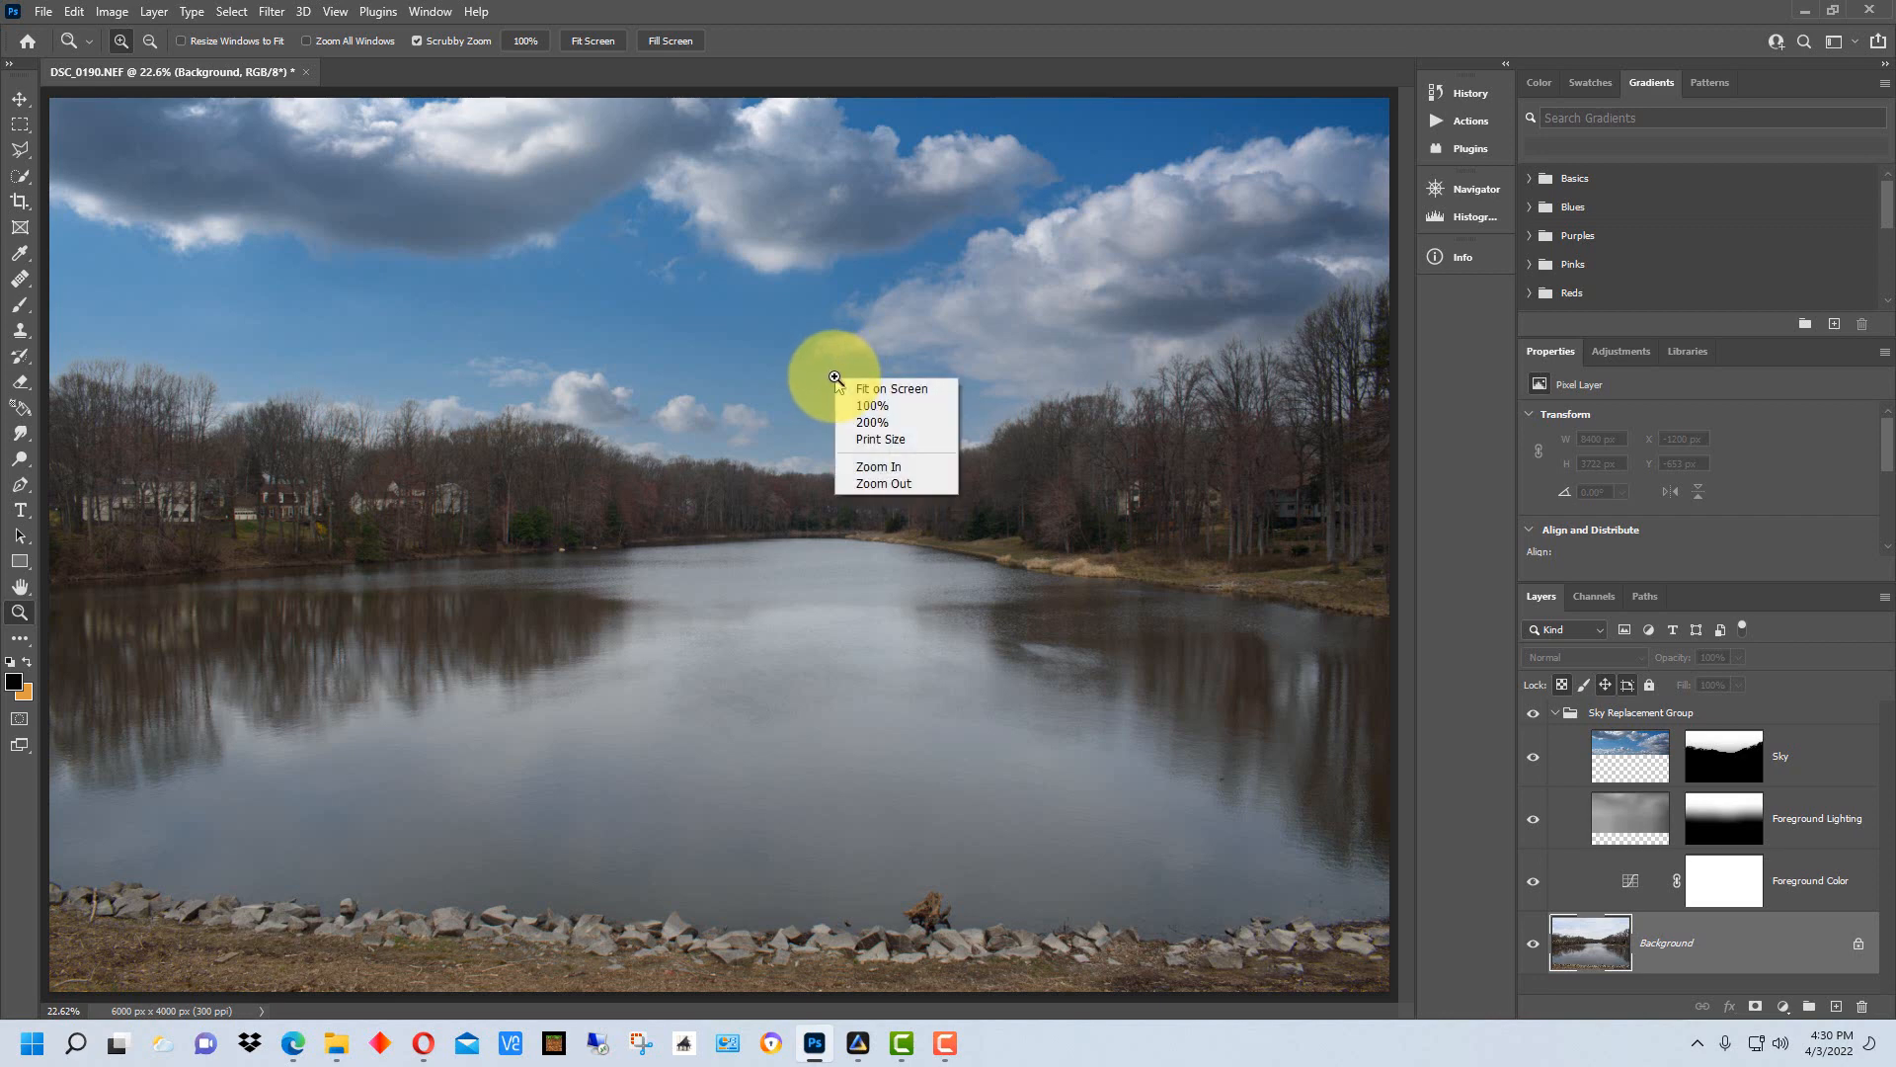
click(1317, 51)
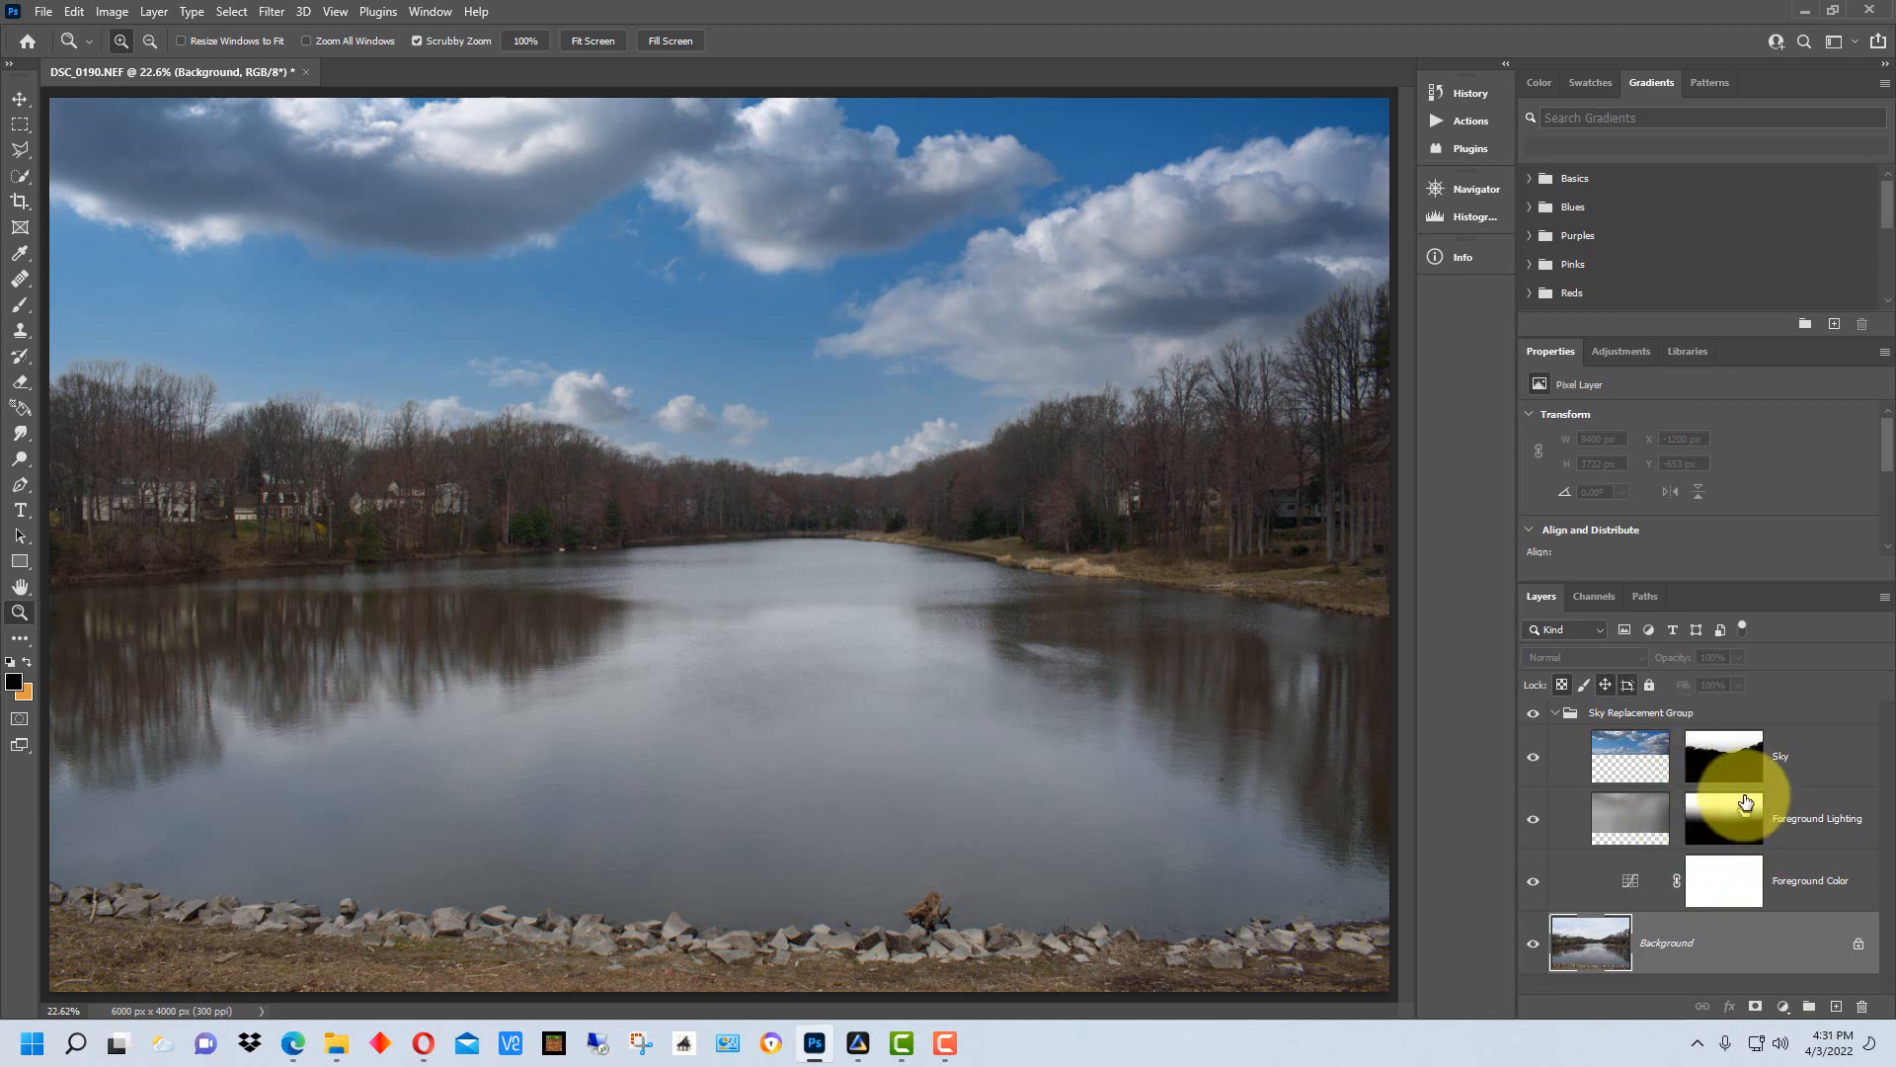
click(1537, 760)
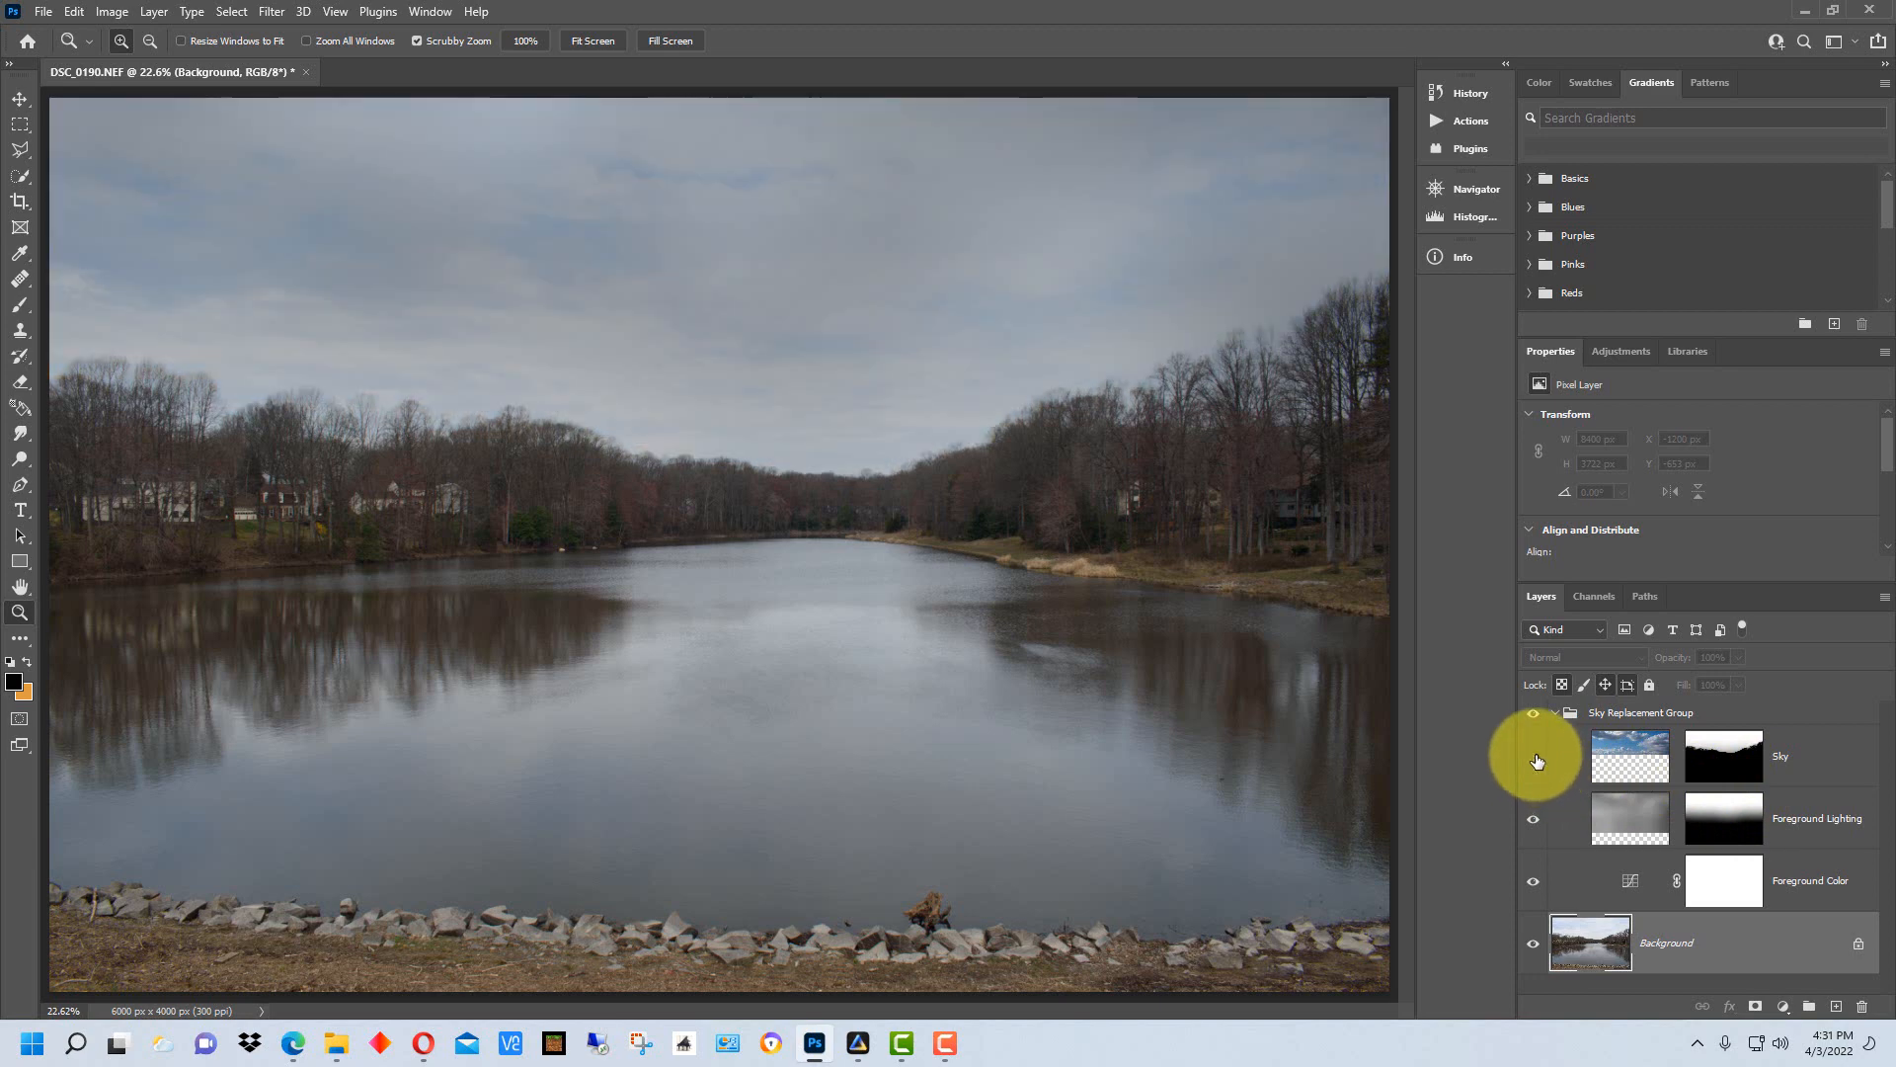
click(1537, 761)
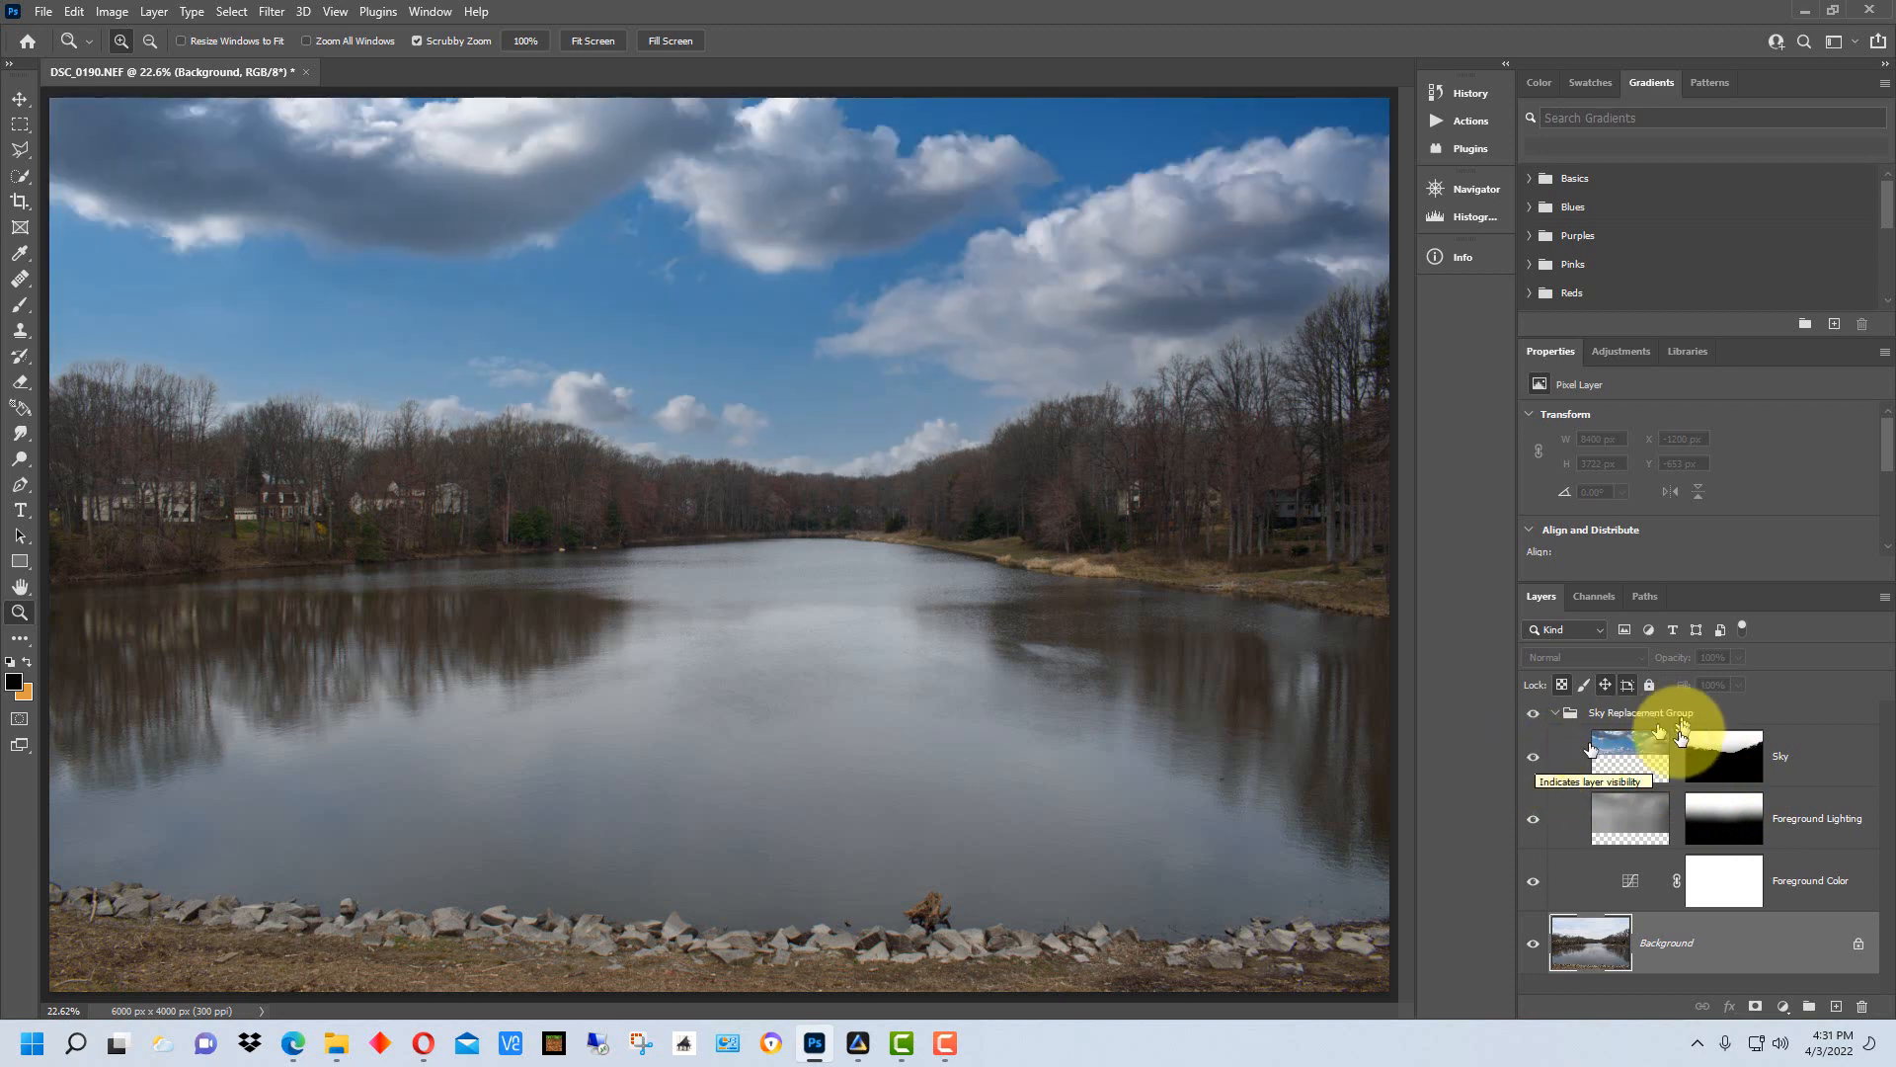
click(1537, 822)
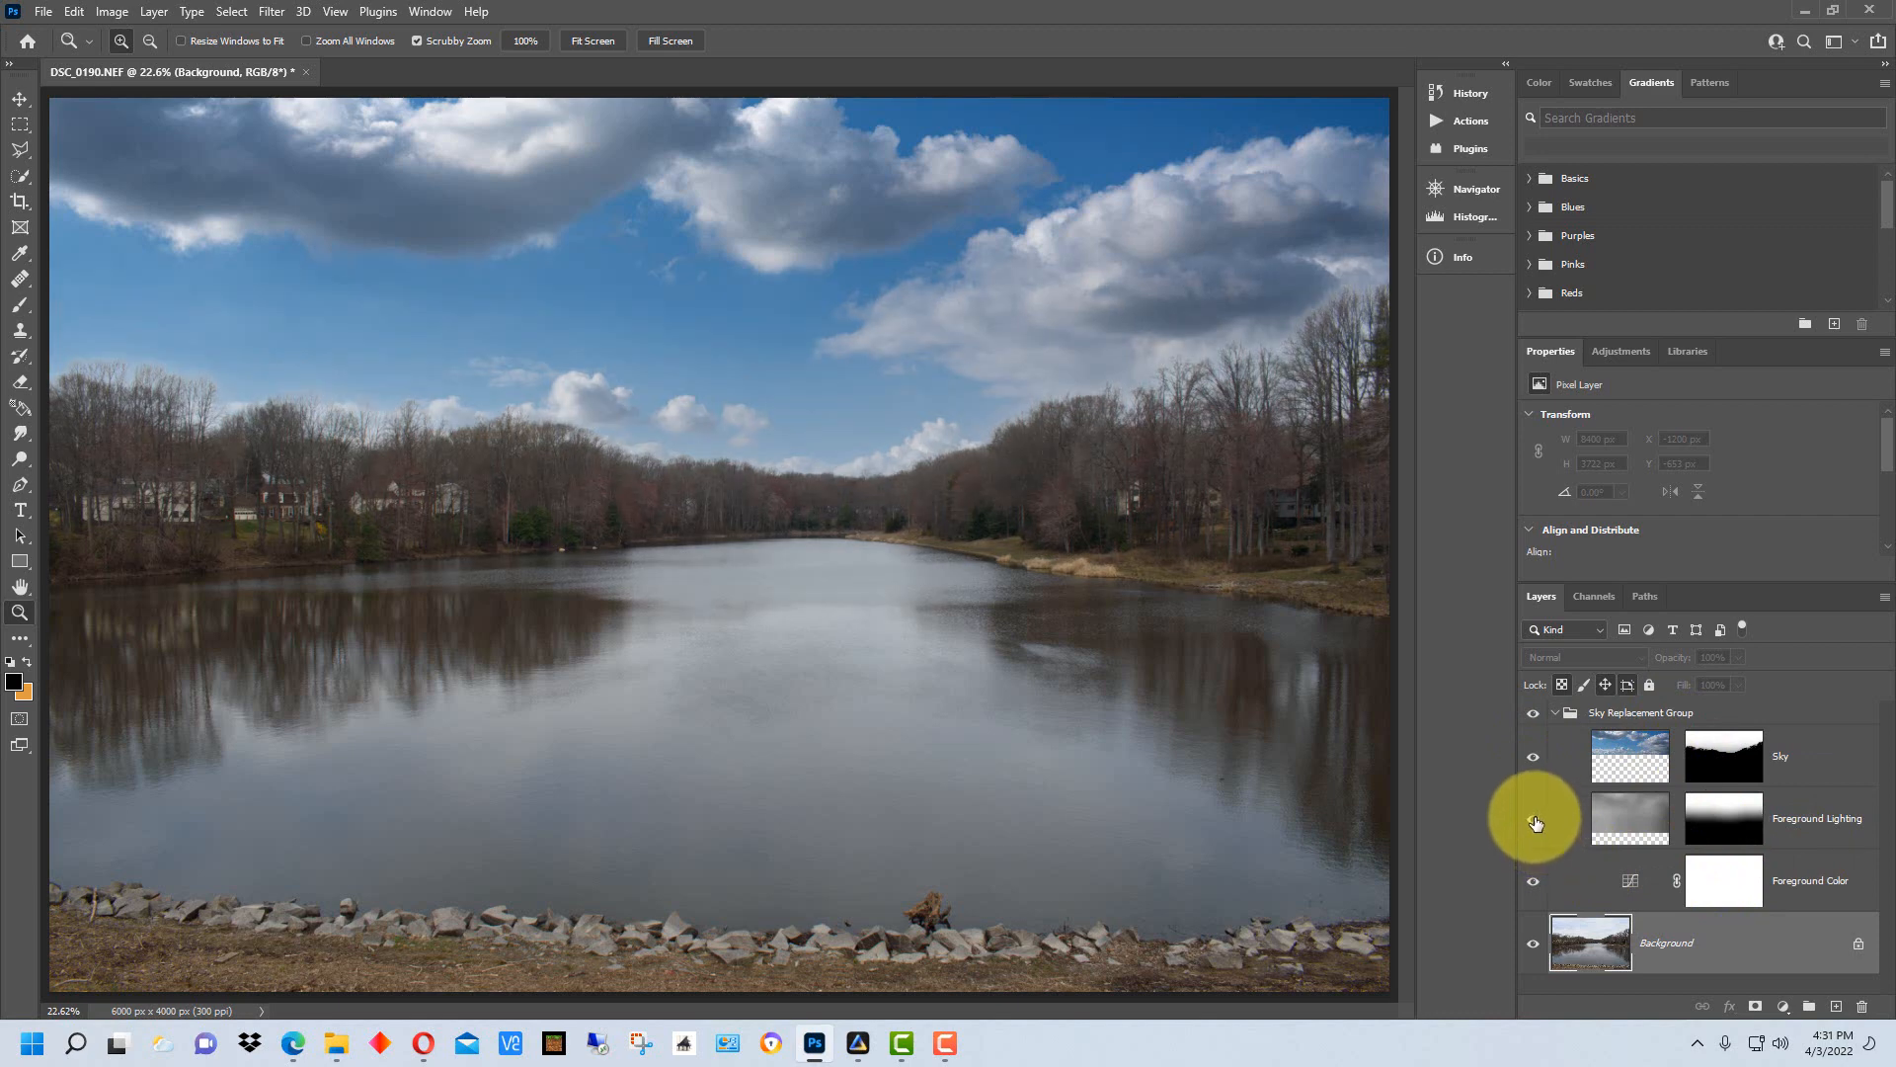
click(1537, 823)
click(1537, 822)
click(1535, 821)
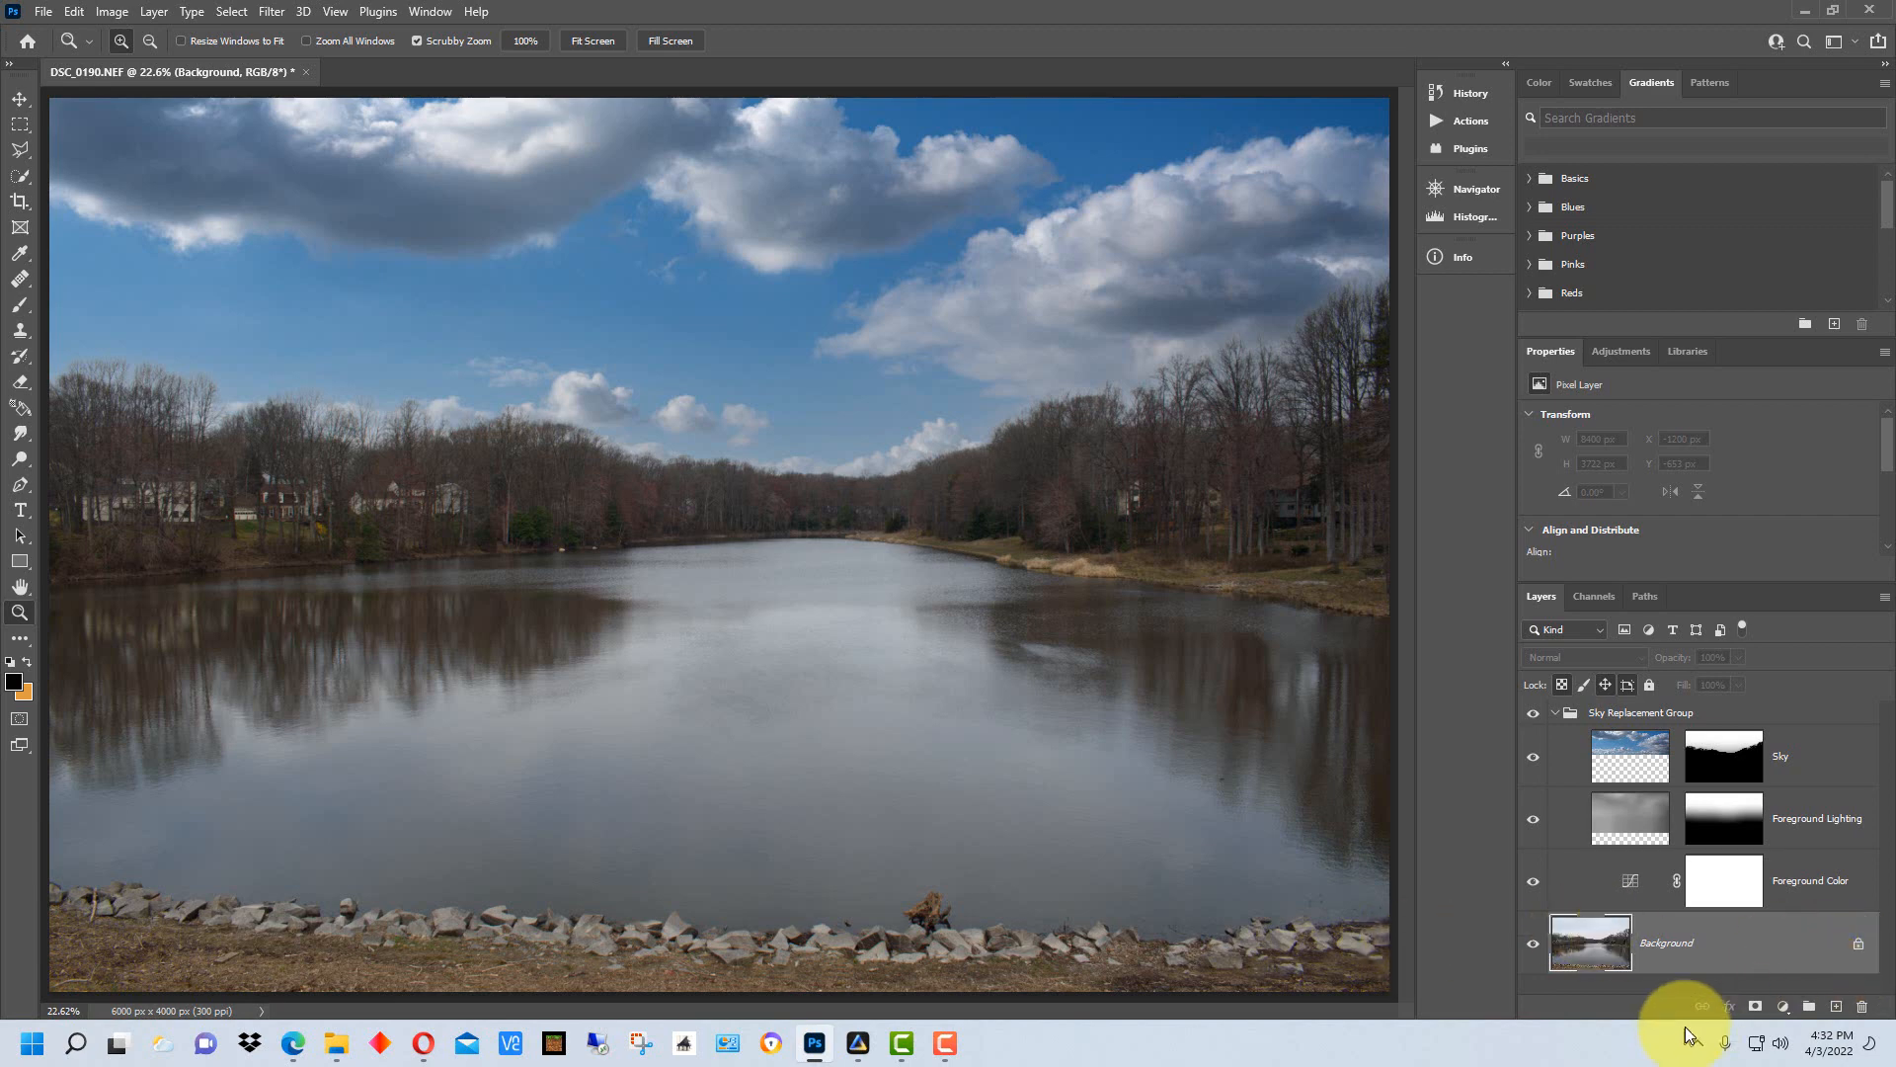
Switch to Luminar Neo and set the replaced sky's Relight Strength to 34 and its Brightness to 1.
click(857, 1043)
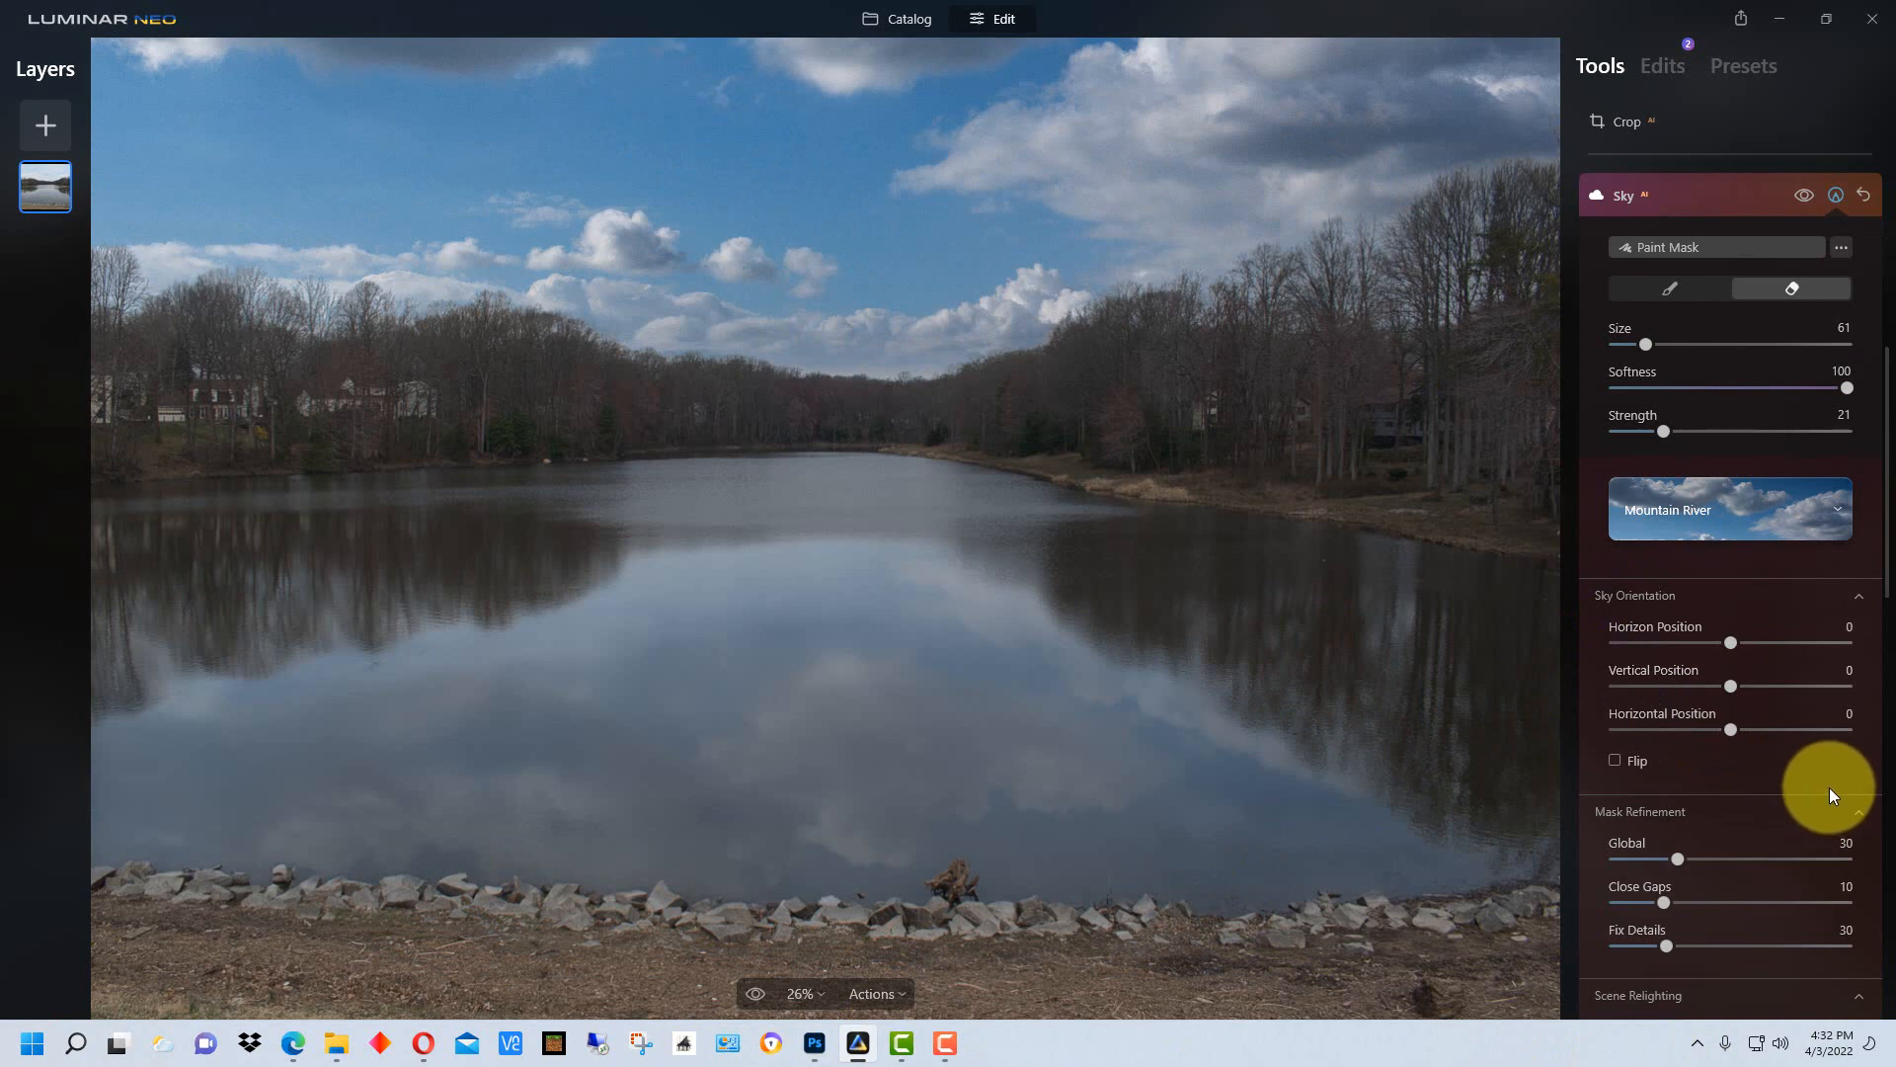
scroll(1763, 340, down, 2)
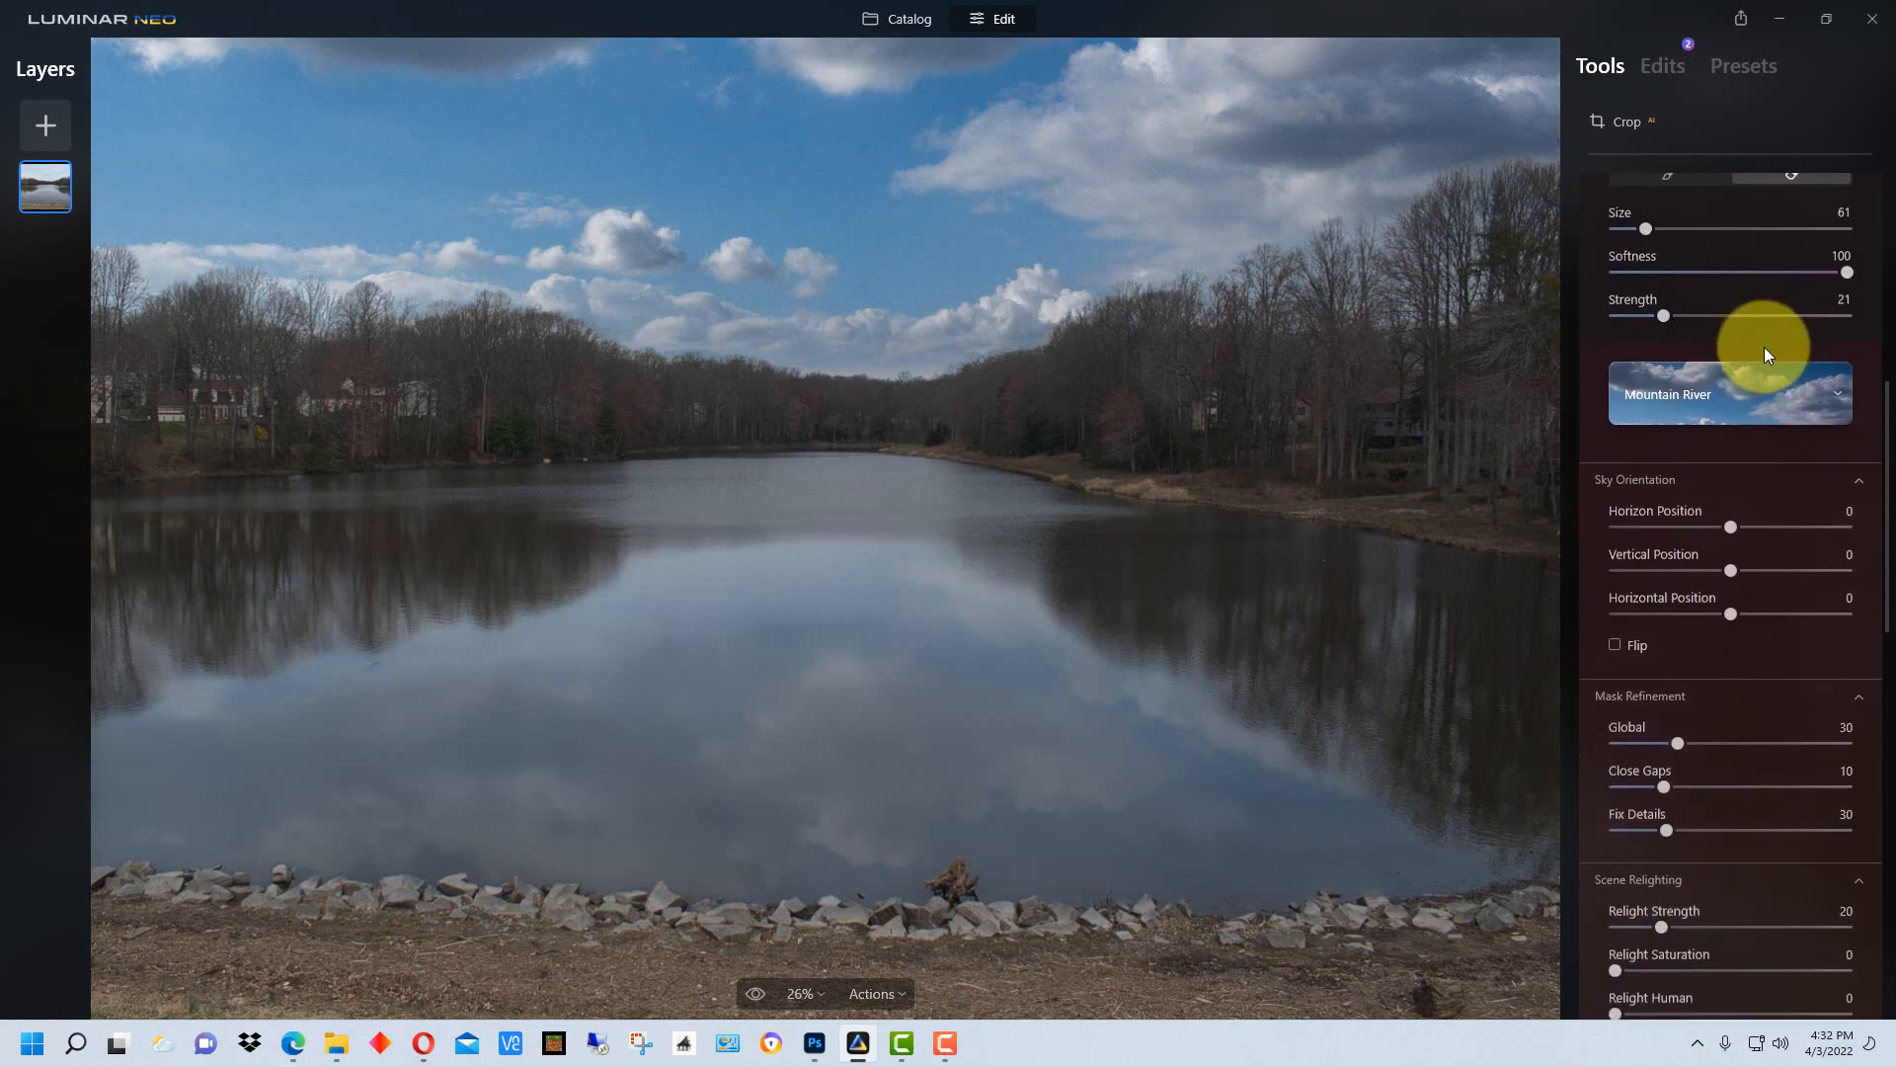
scroll(1764, 348, down, 5)
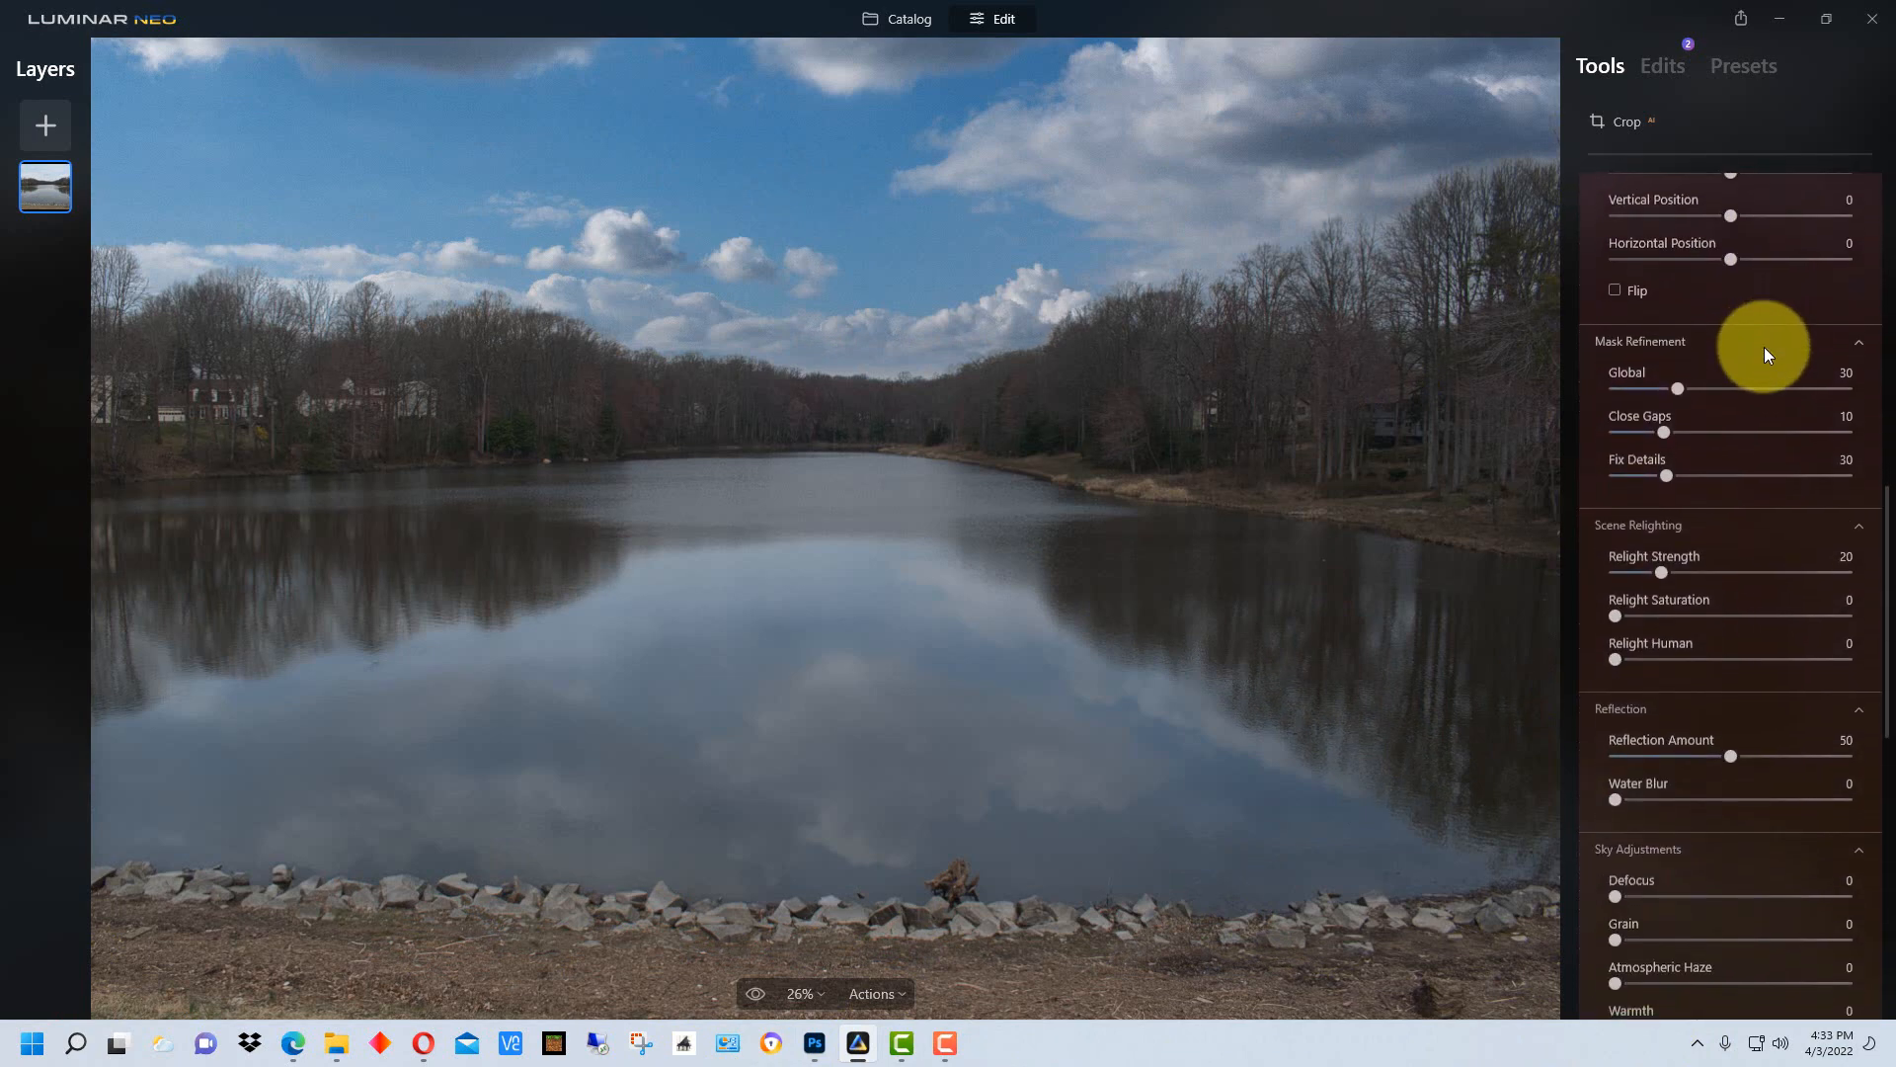
scroll(1765, 351, up, 5)
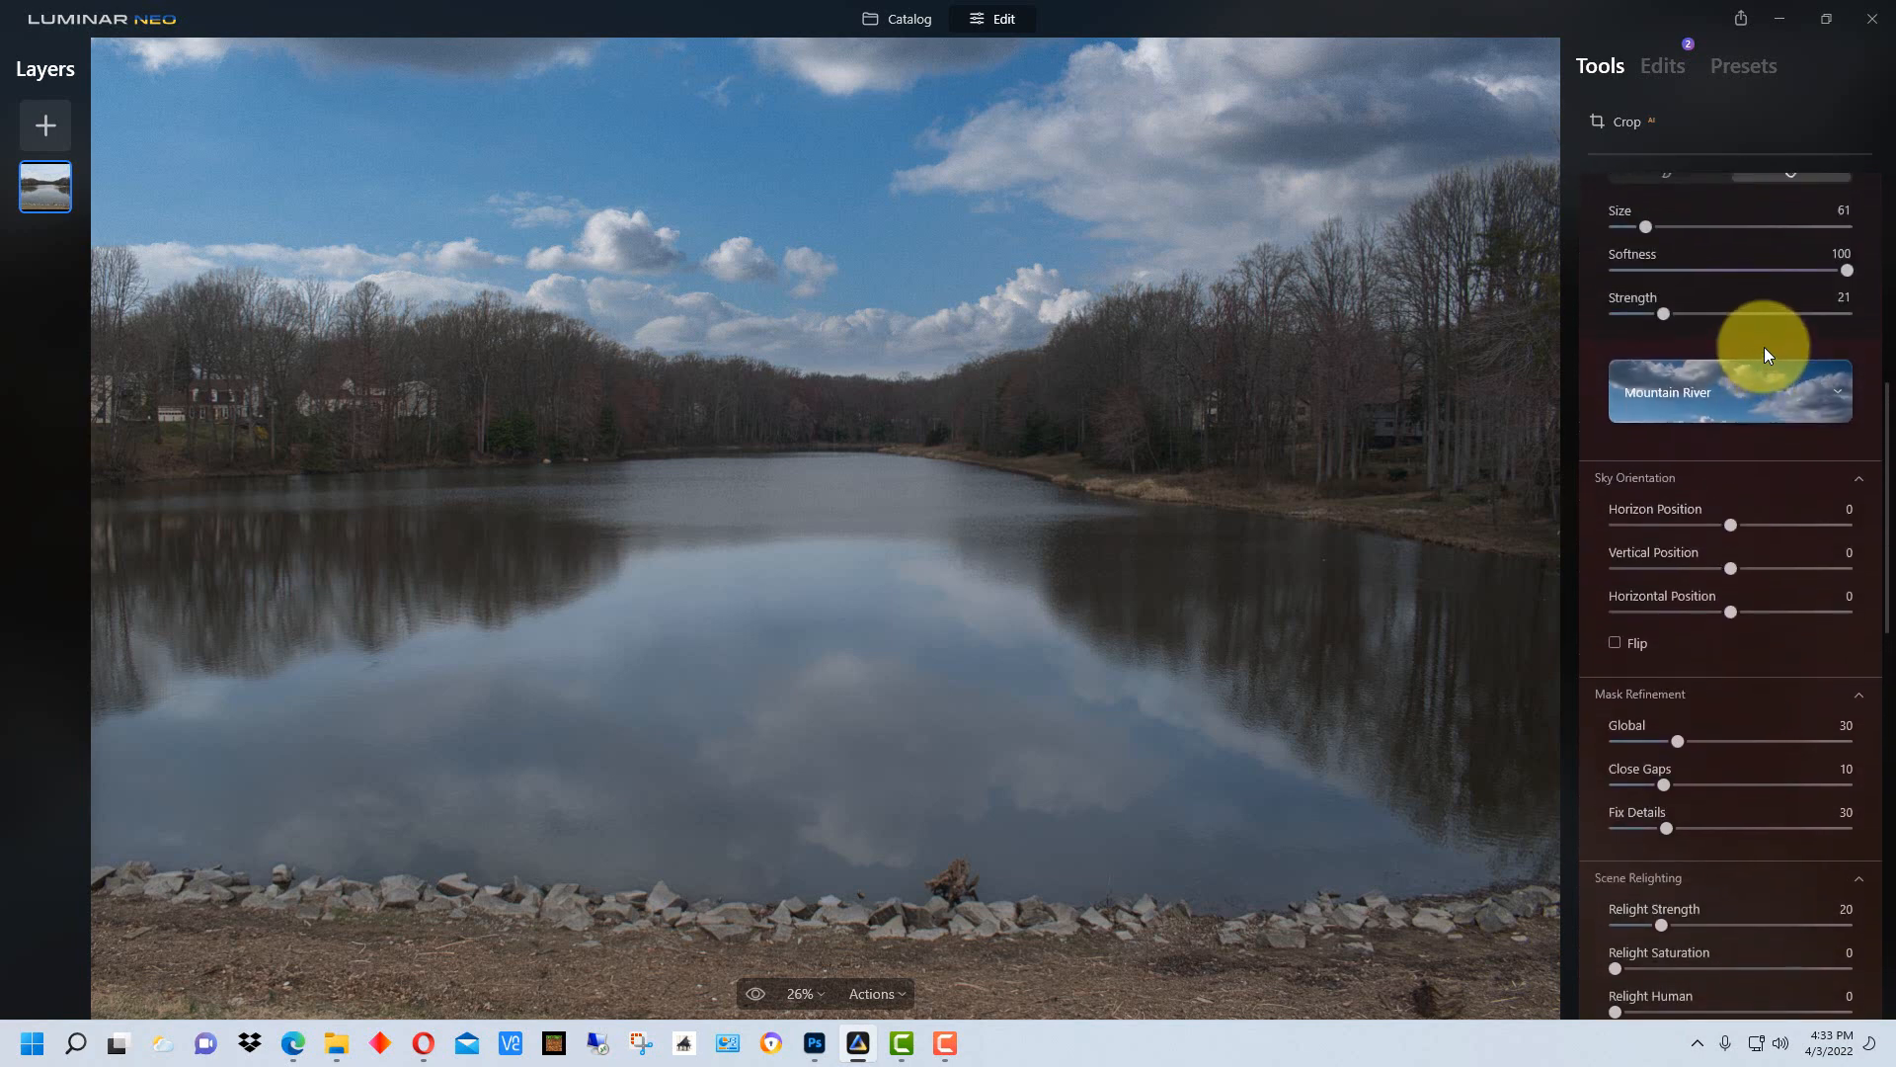
scroll(1843, 558, up, 3)
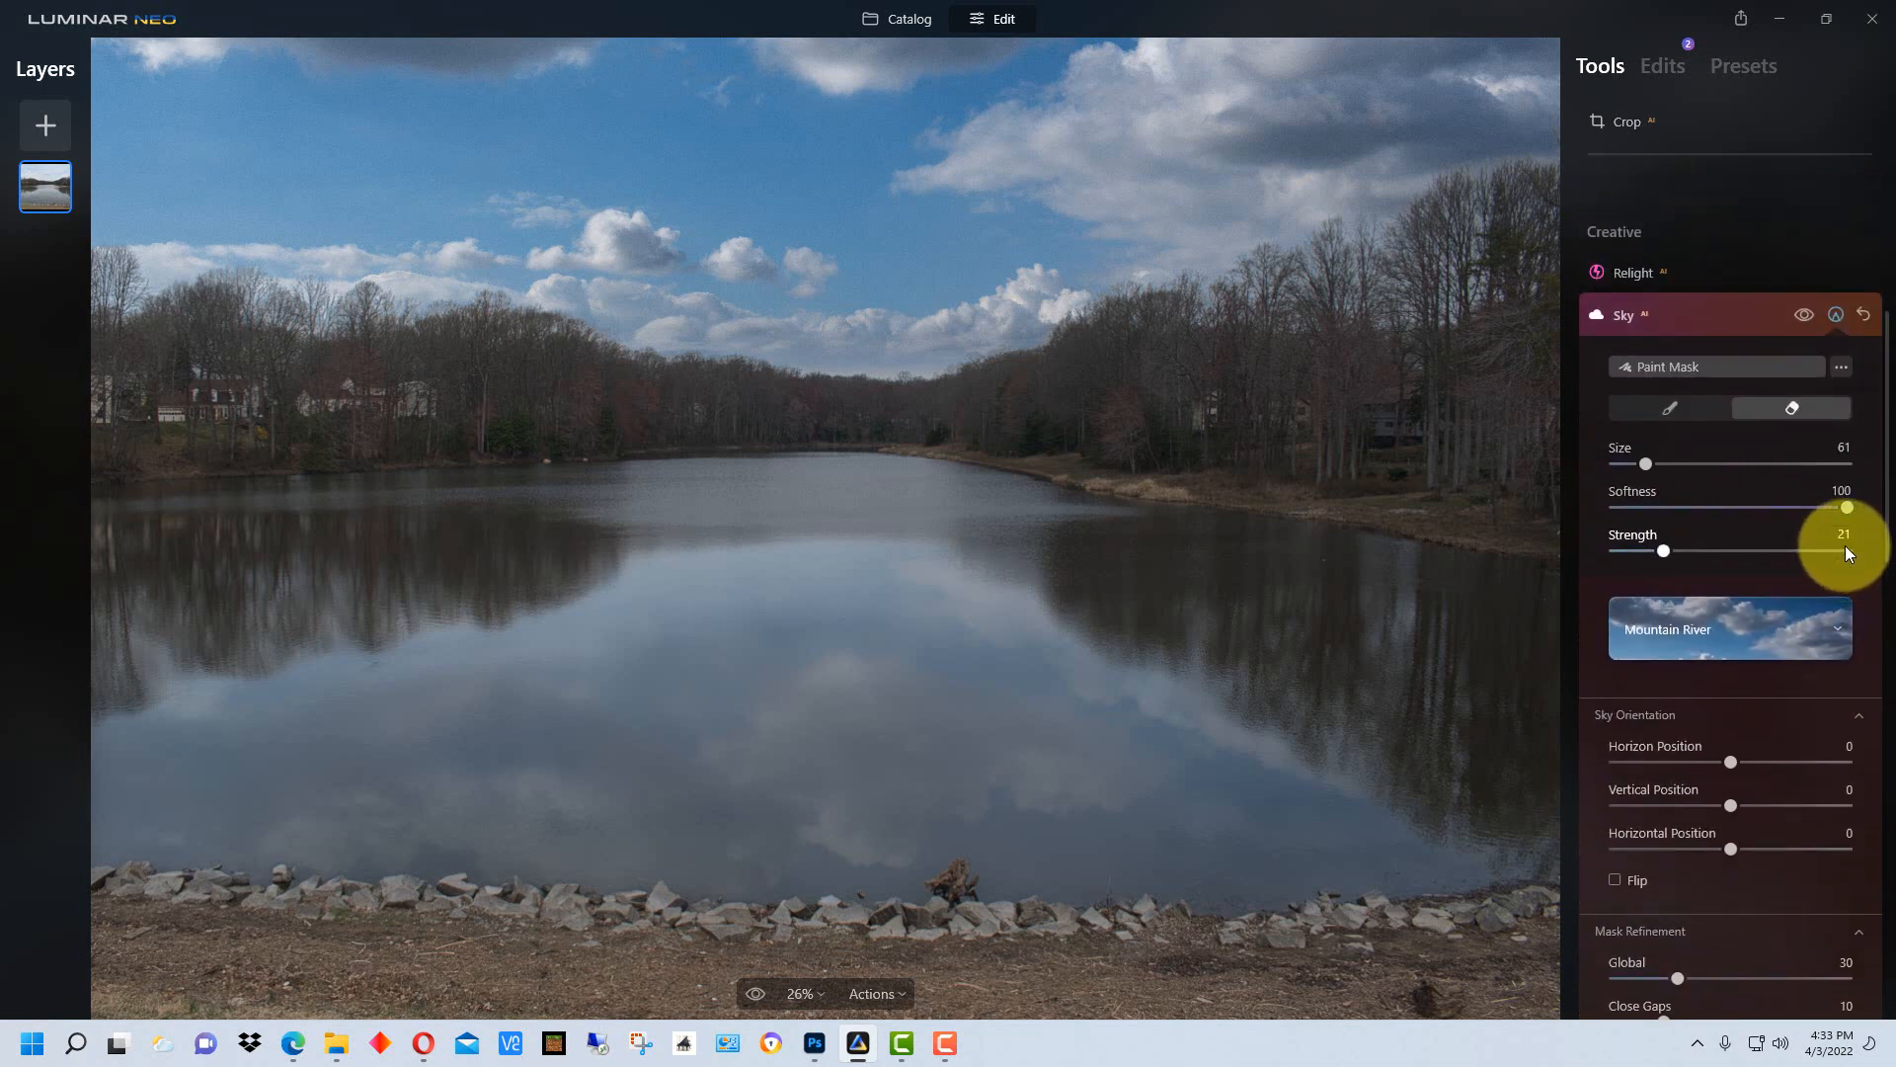
scroll(1846, 546, down, 6)
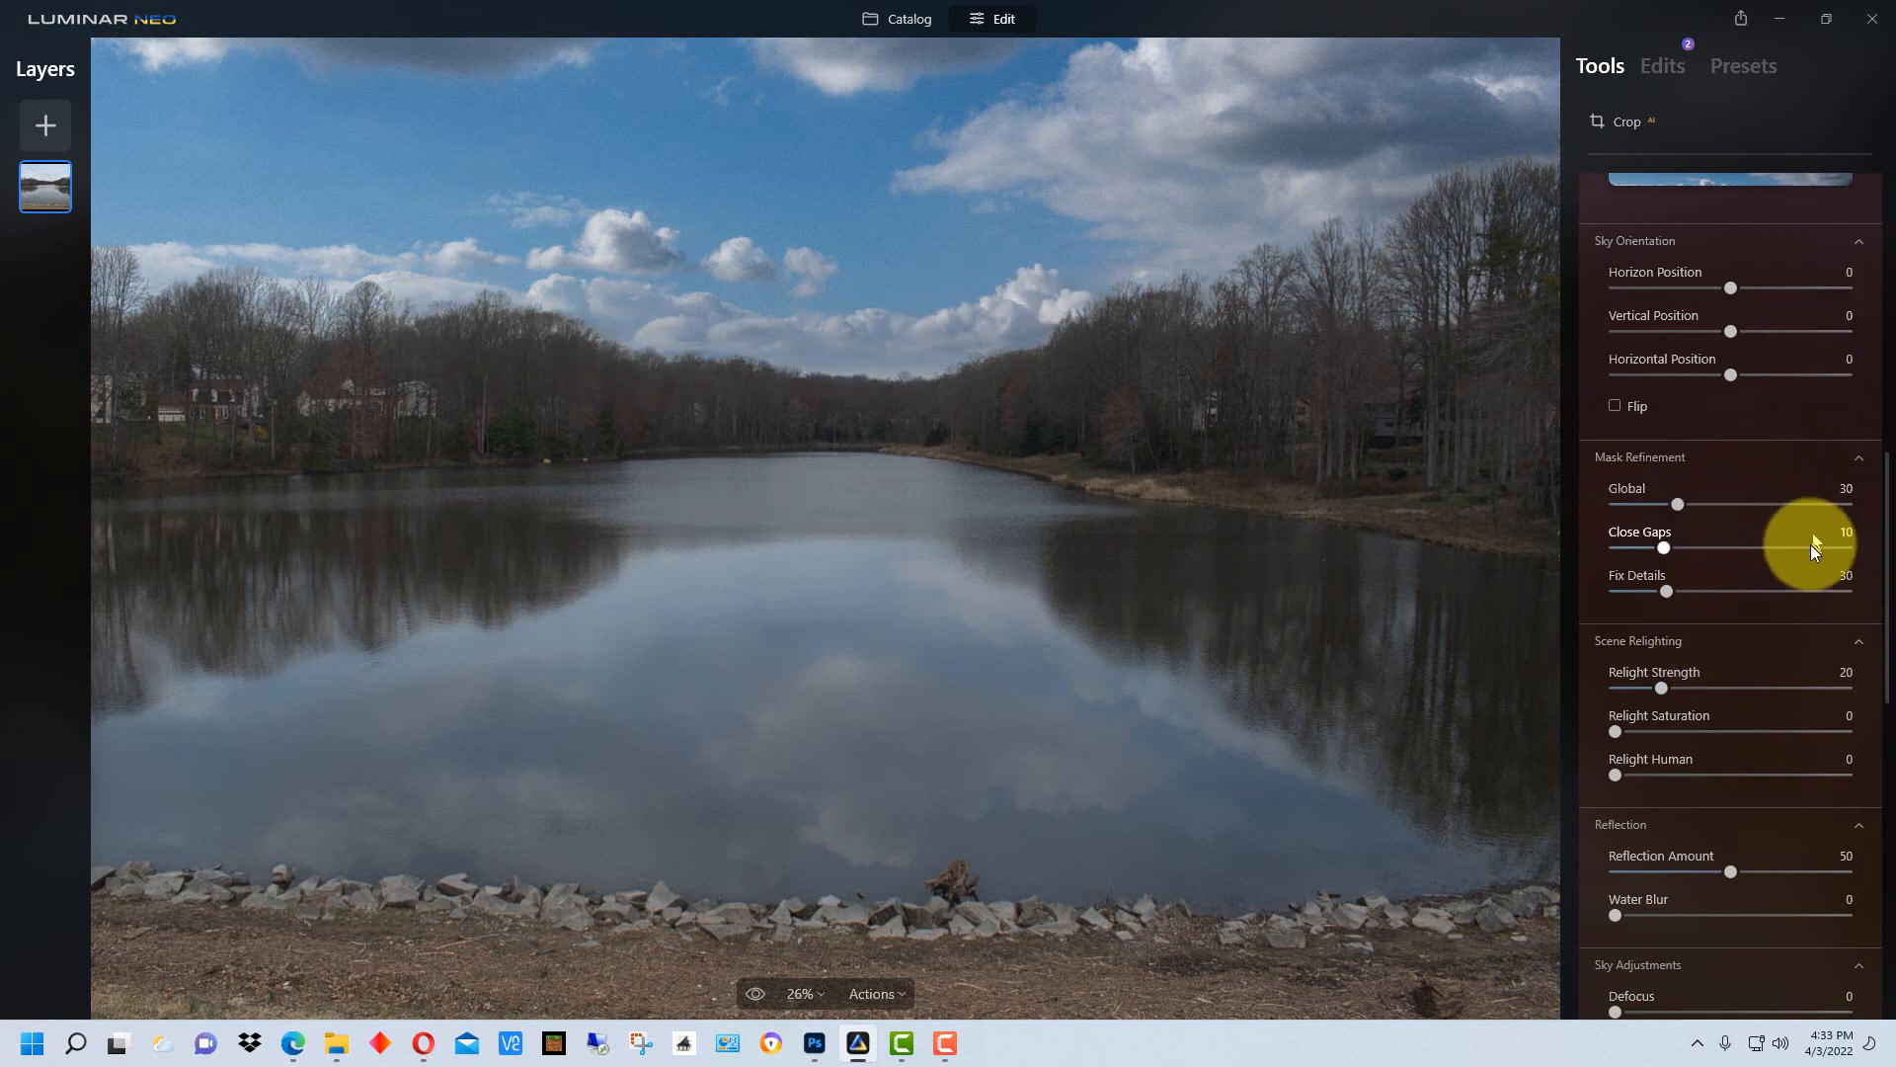
scroll(1810, 543, down, 3)
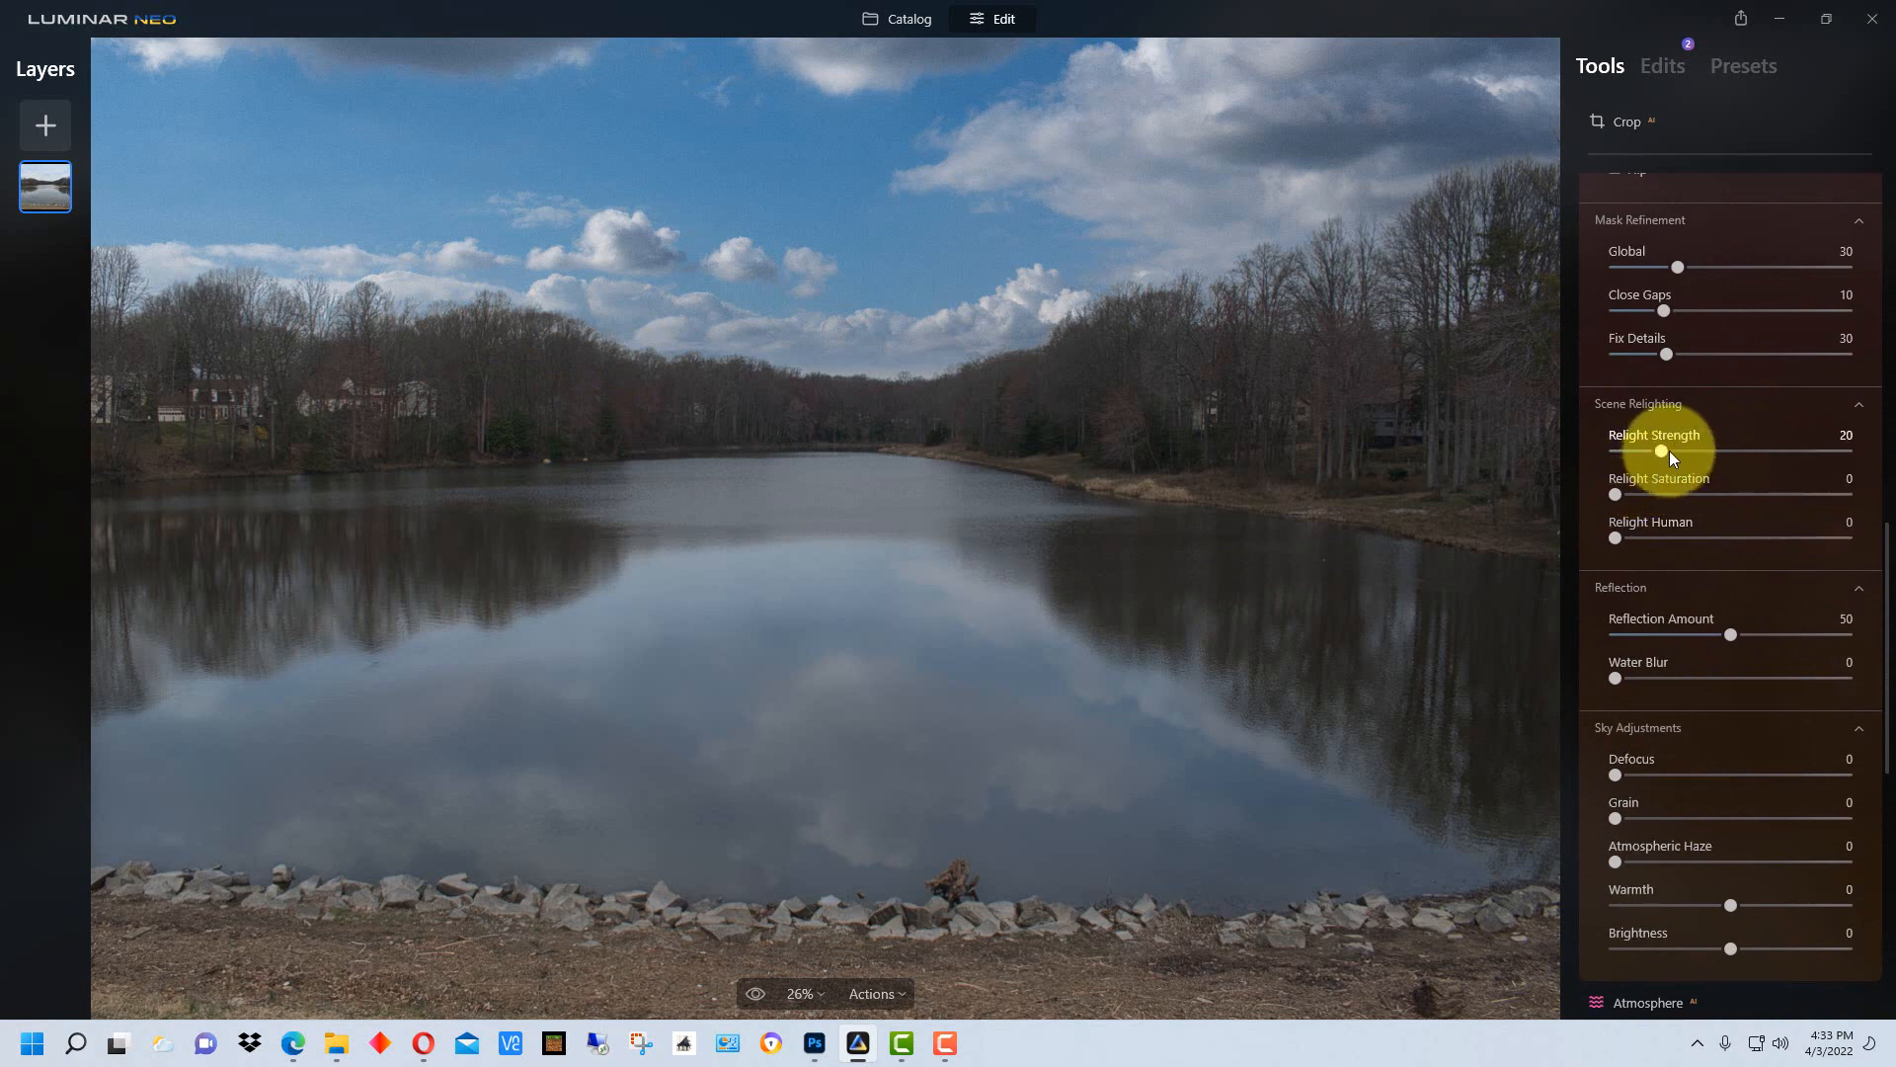
mouse_move(1663, 453)
mouse_down()
mouse_move(1819, 452)
mouse_move(1460, 441)
mouse_move(1738, 451)
mouse_move(1698, 451)
mouse_up()
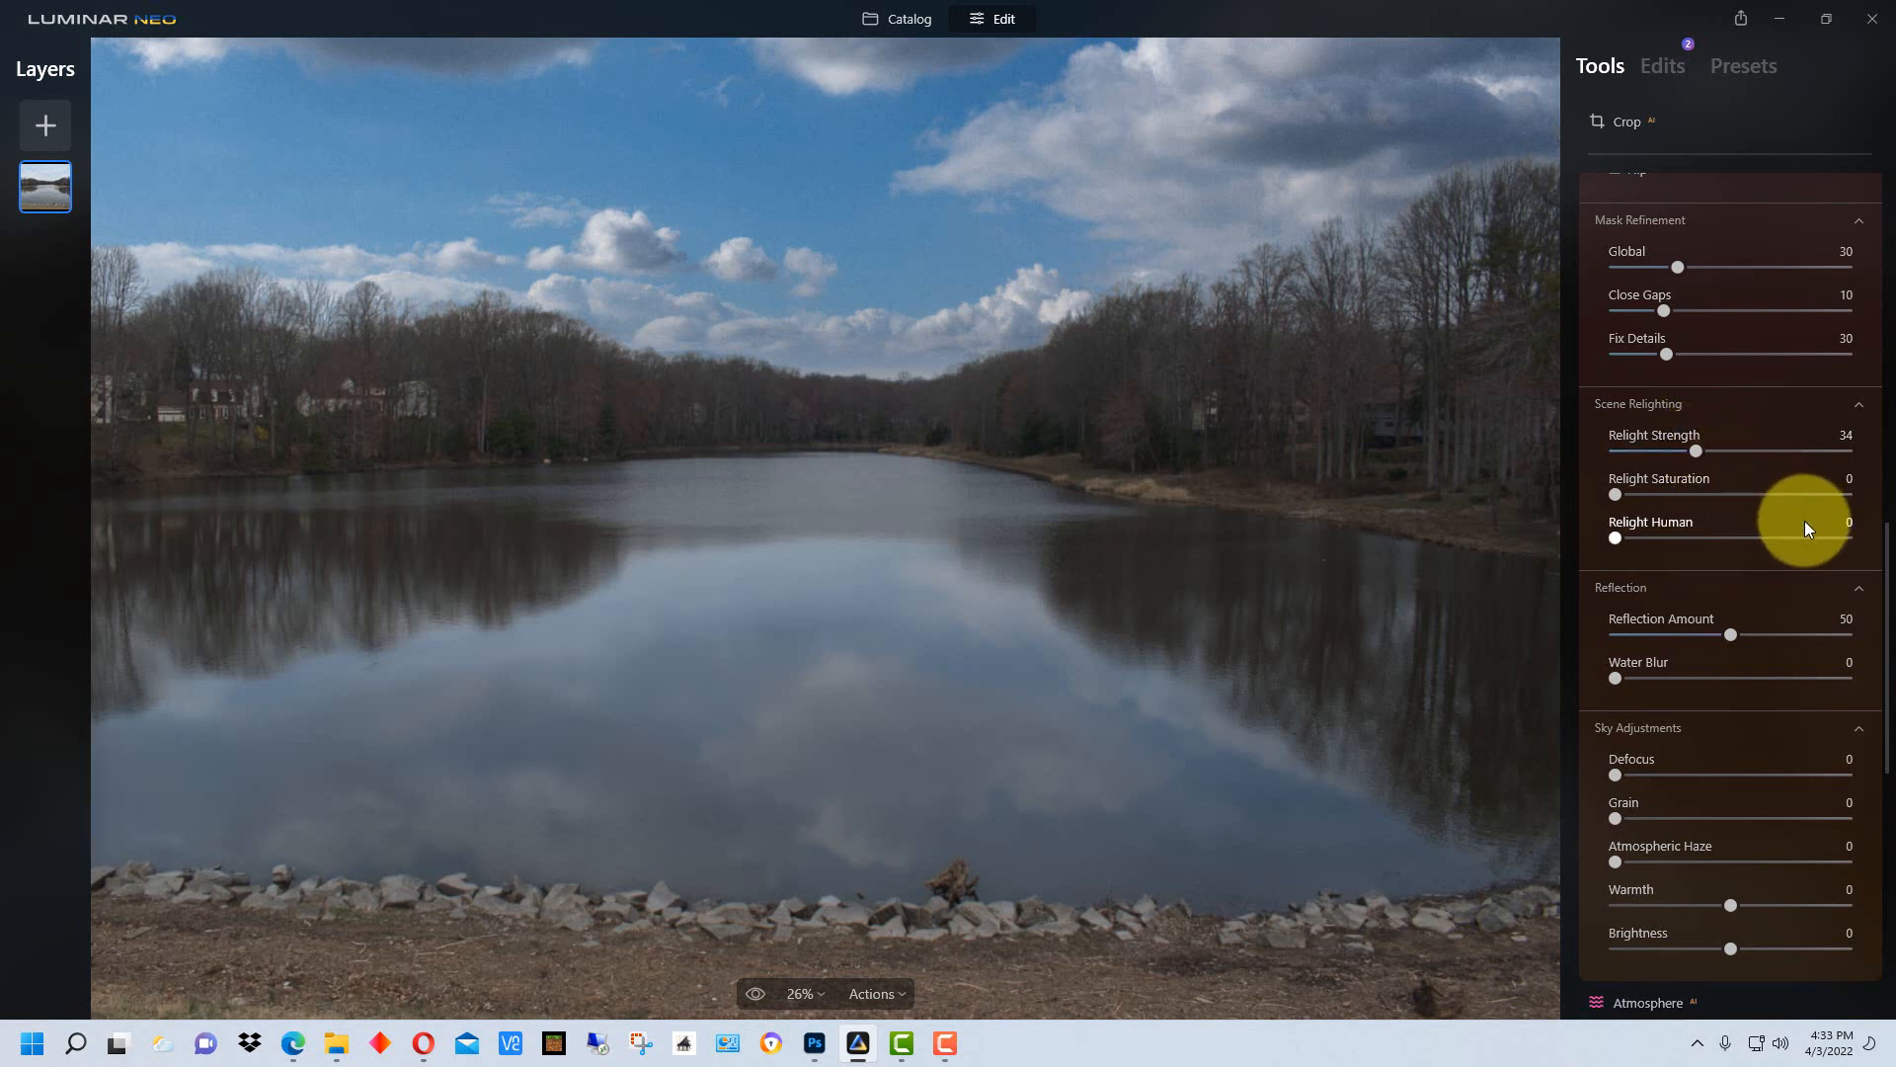
mouse_move(1617, 494)
mouse_down()
mouse_move(1876, 486)
mouse_move(1621, 486)
mouse_up()
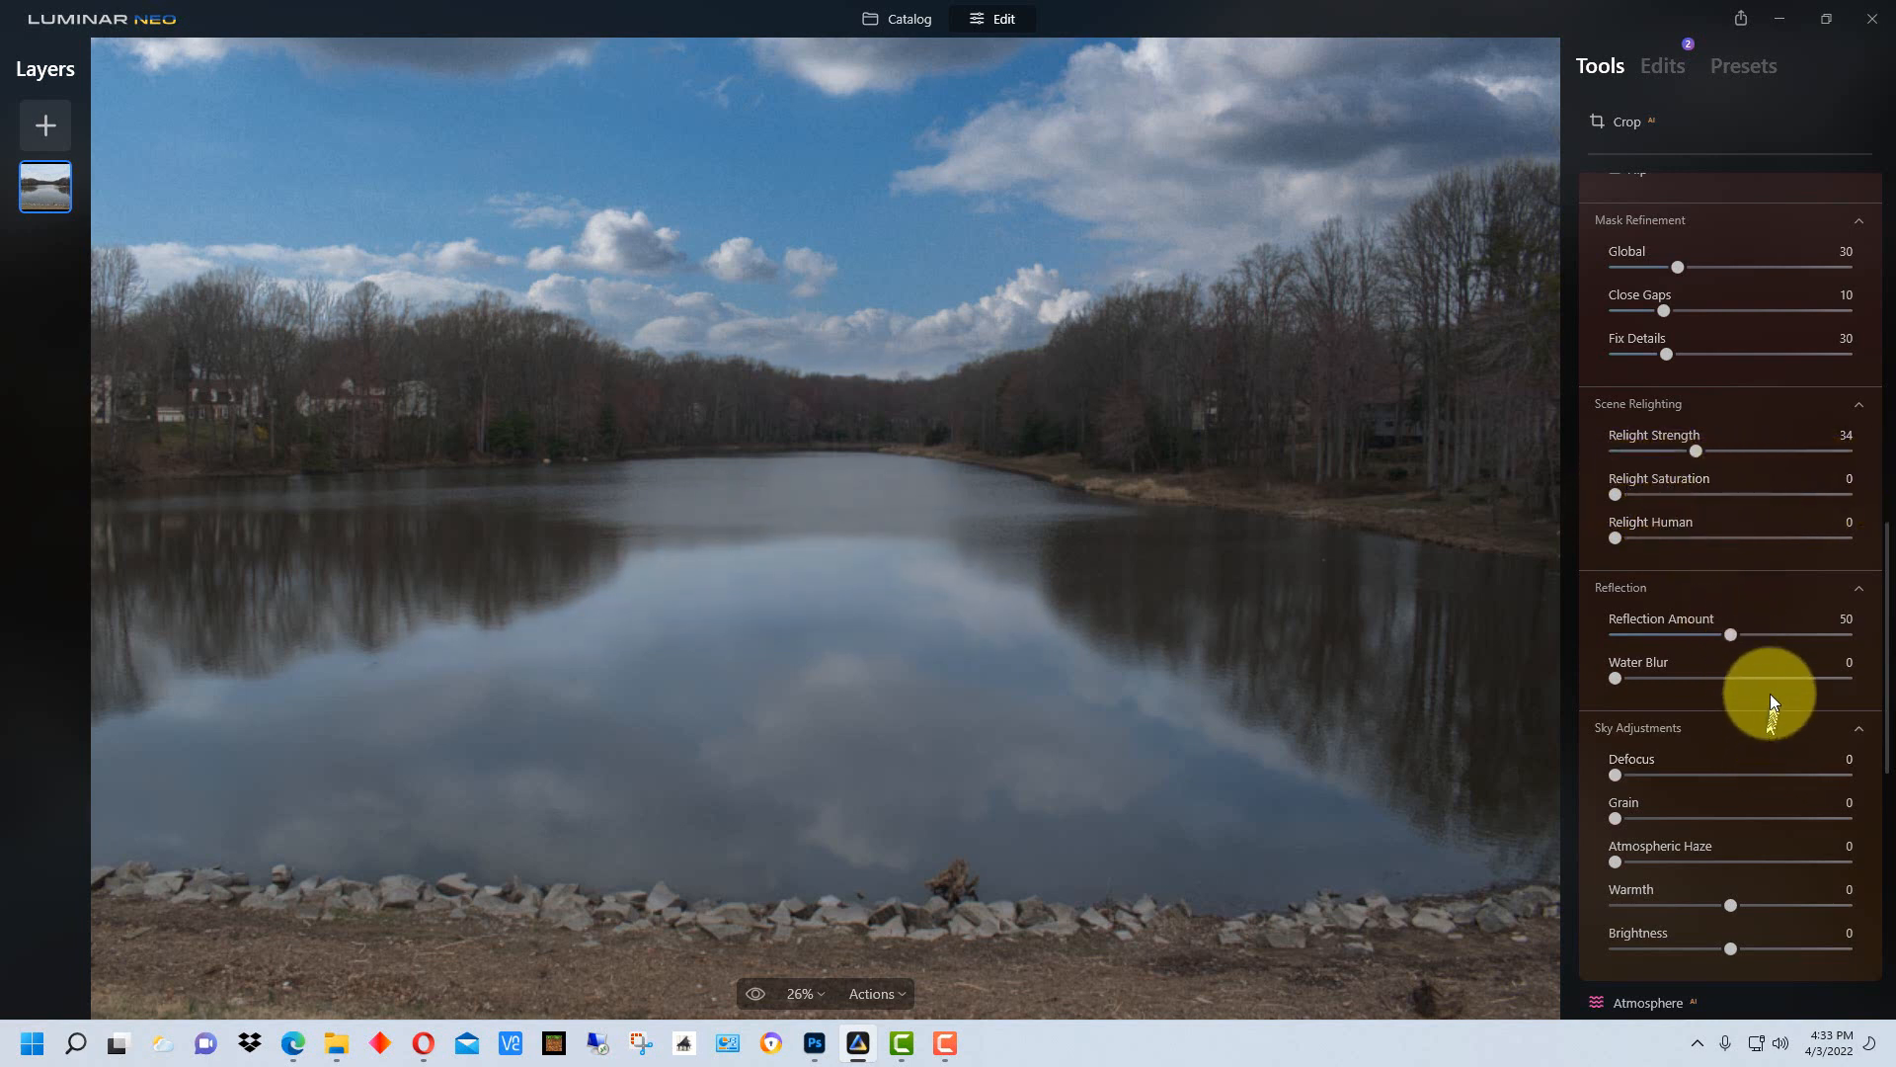
scroll(1770, 627, down, 3)
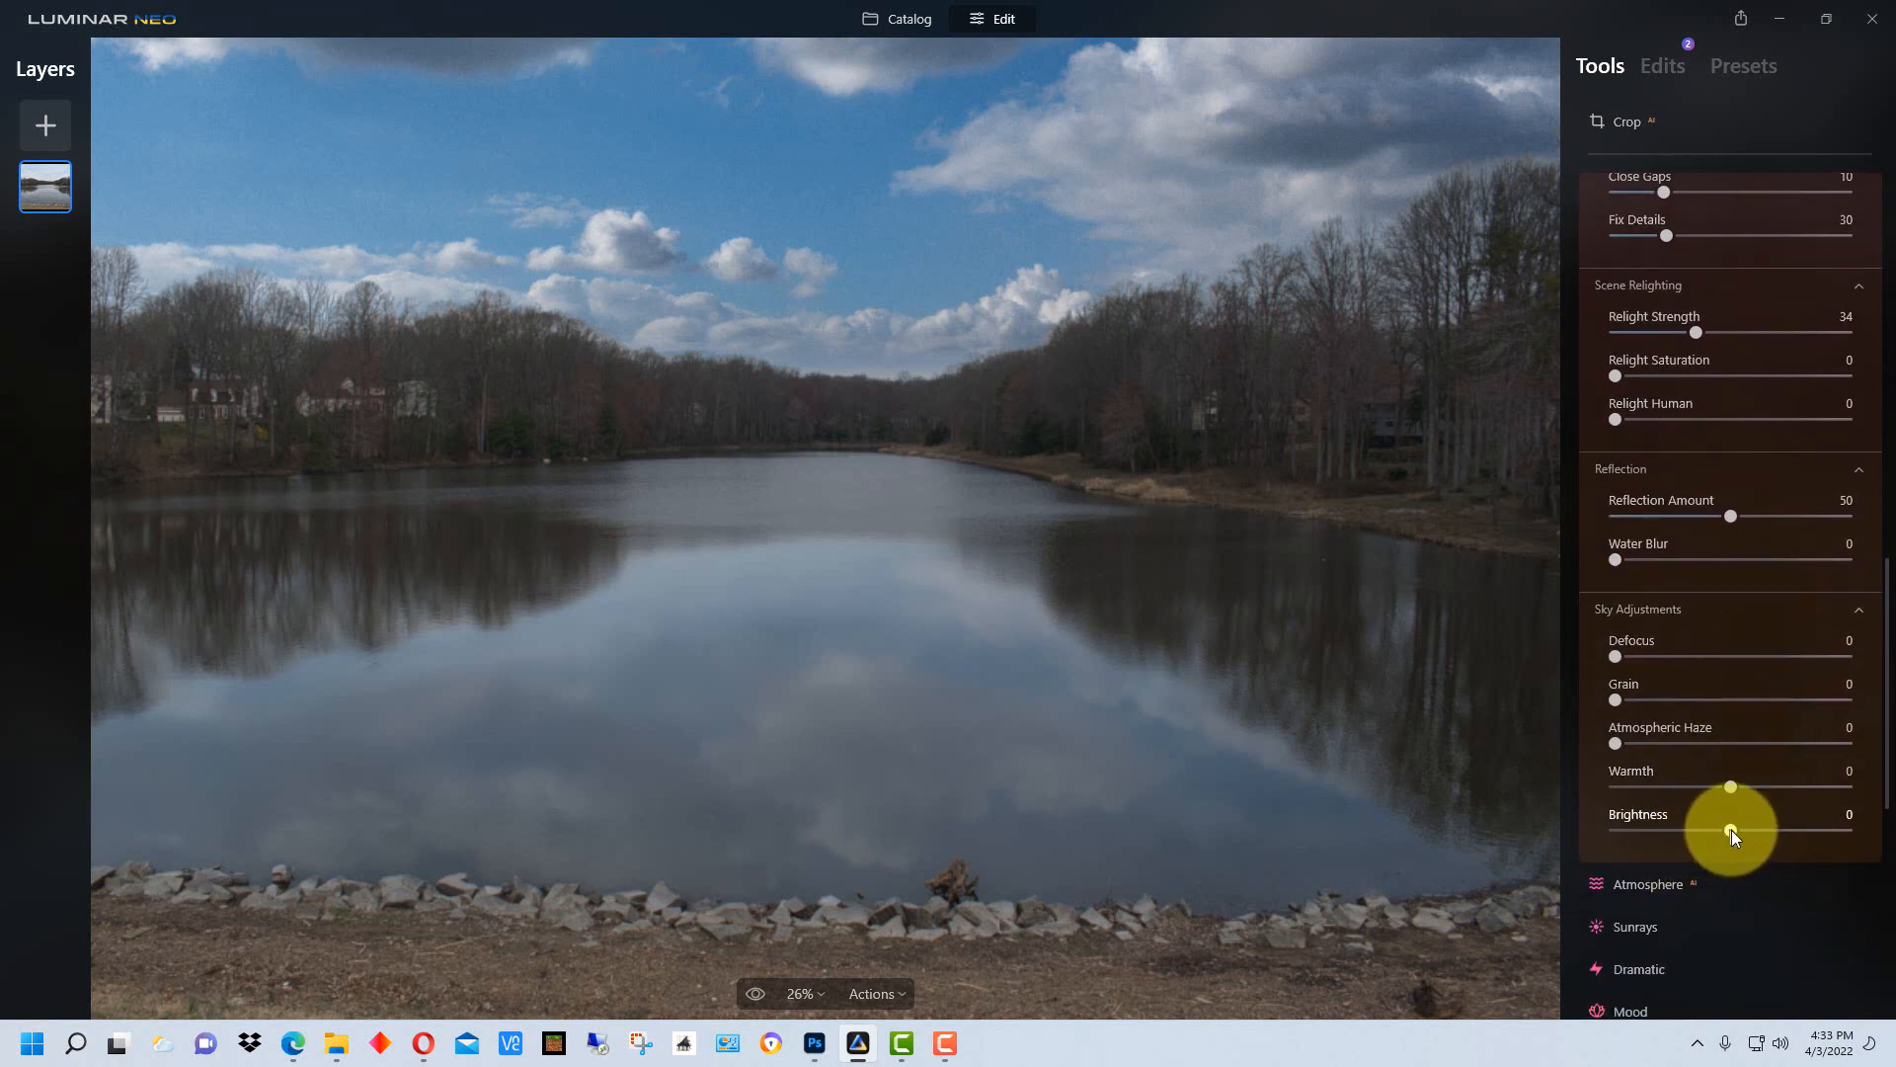
mouse_move(1732, 830)
mouse_down()
mouse_move(1887, 828)
mouse_move(1739, 820)
mouse_up()
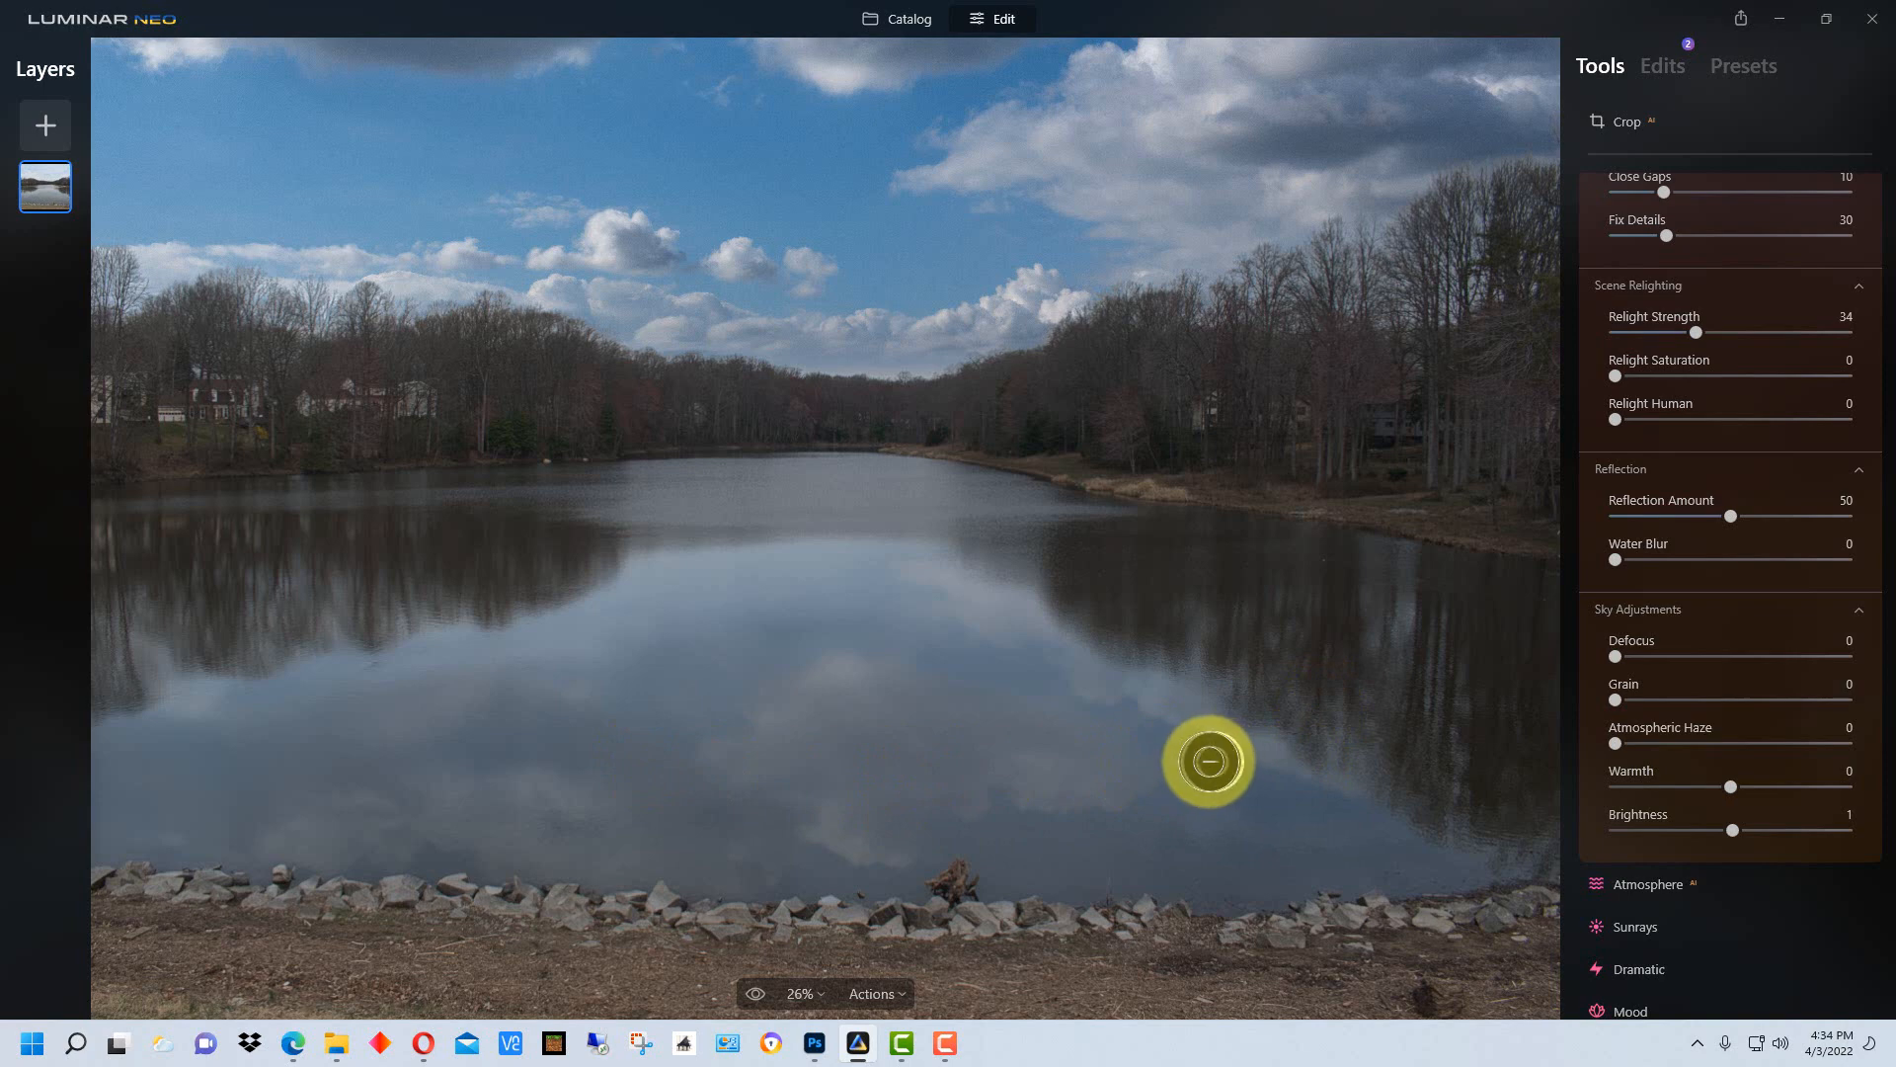
Try a Reflection Amount of 100 before restoring it to 50, and set the Water Blur to 8.
drag(1731, 516, 1885, 524)
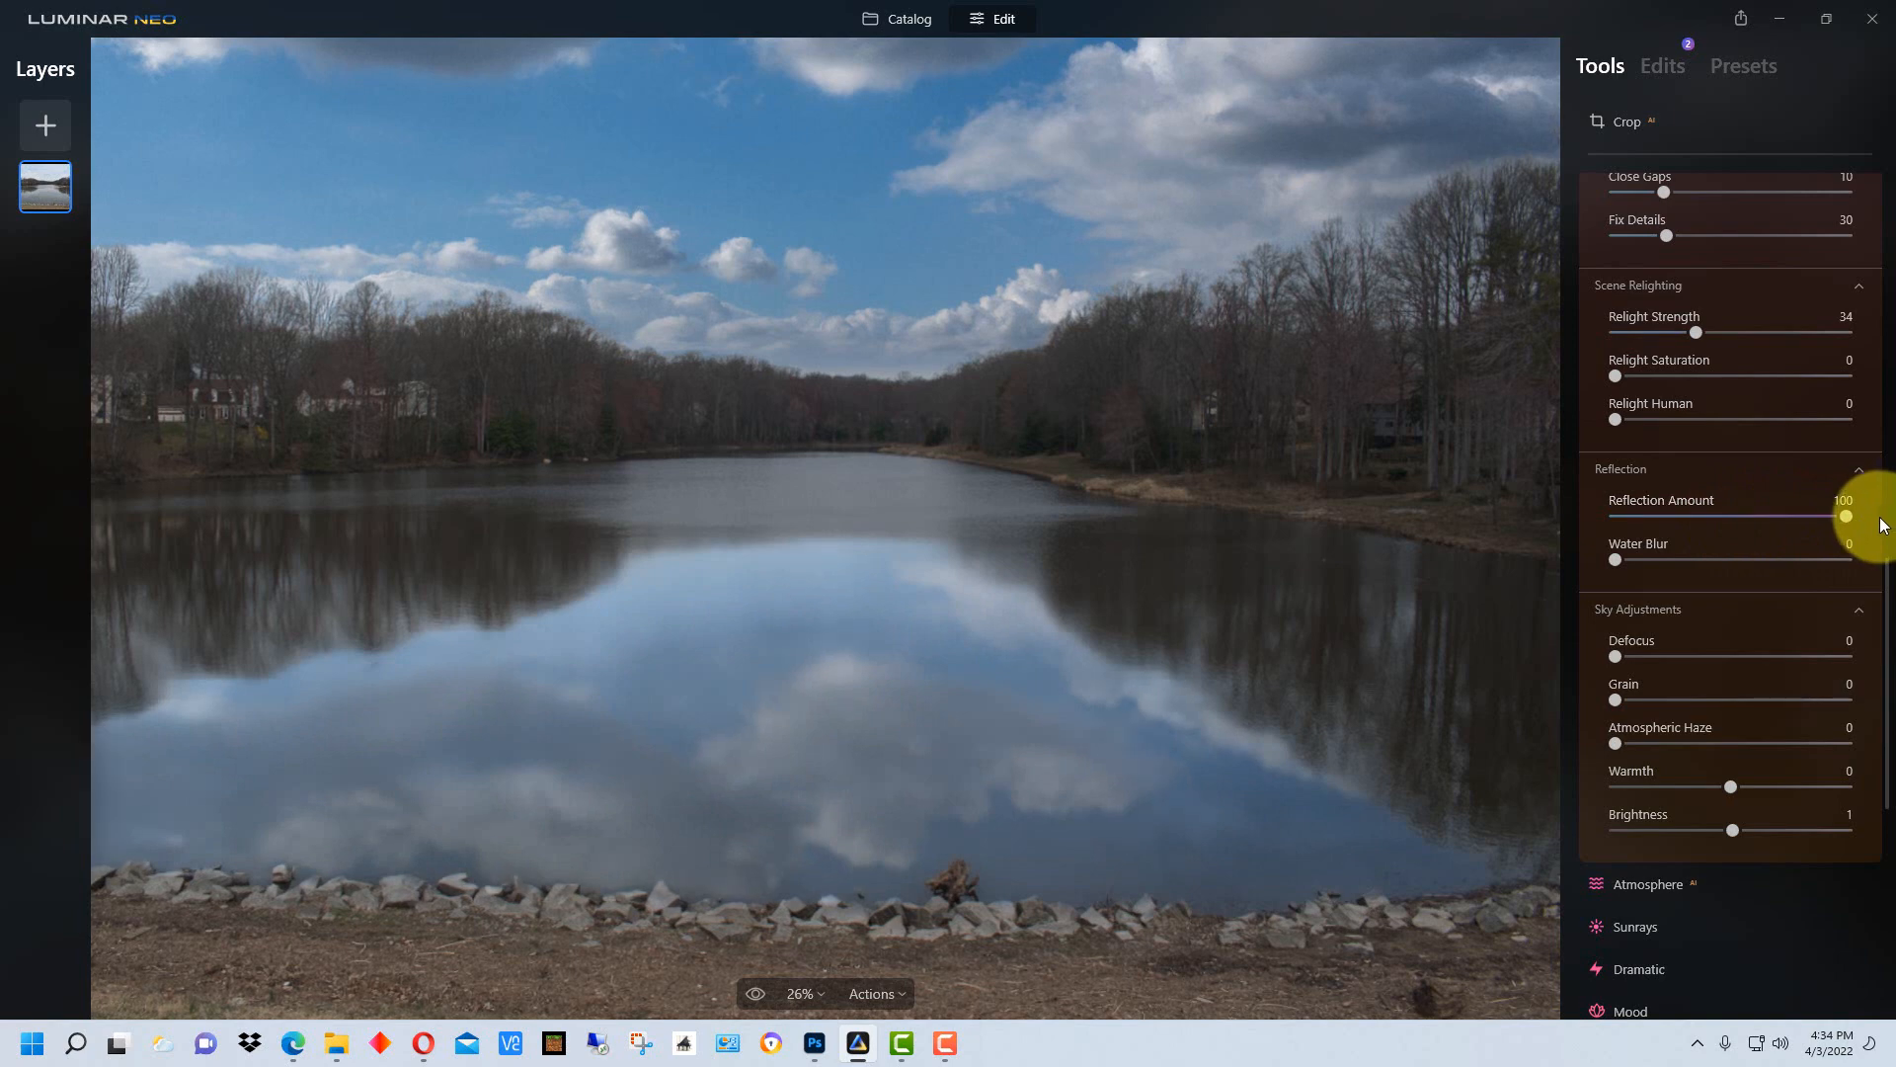
drag(1855, 515, 1738, 522)
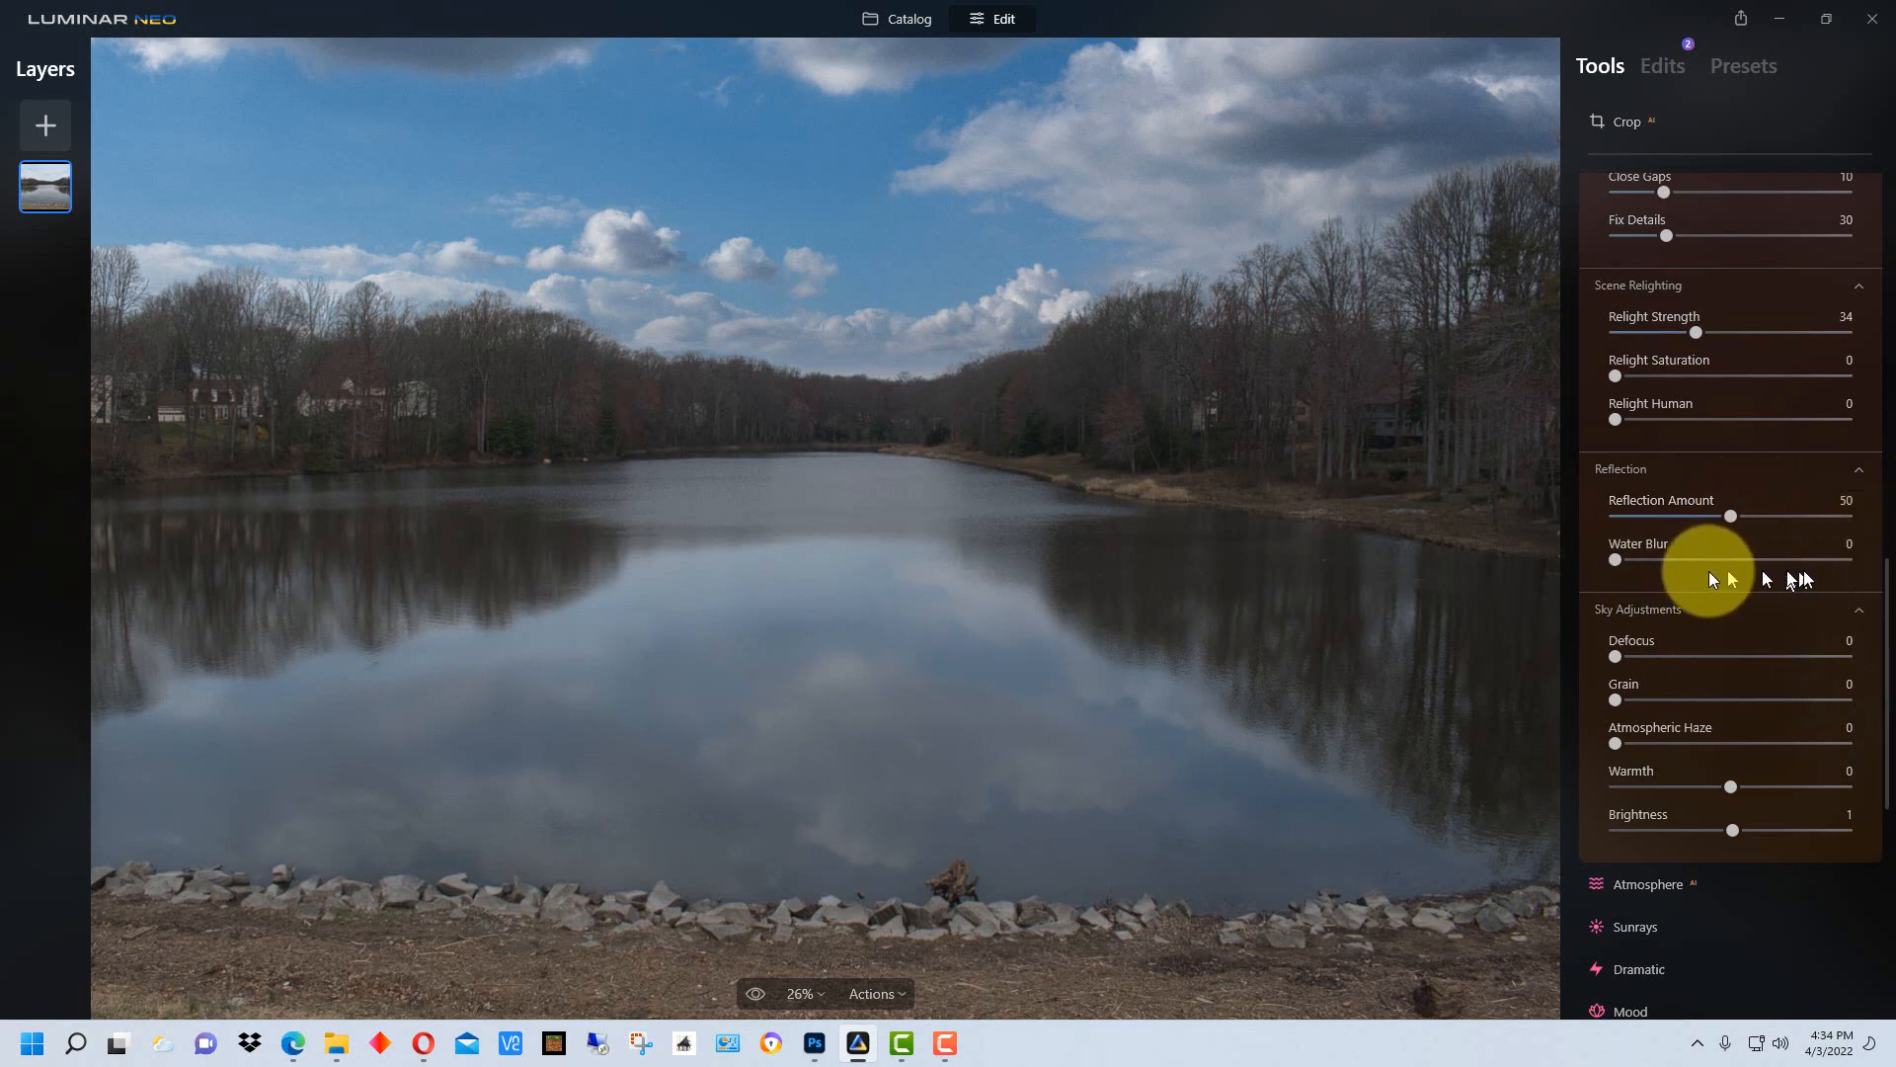
drag(1615, 559, 1744, 559)
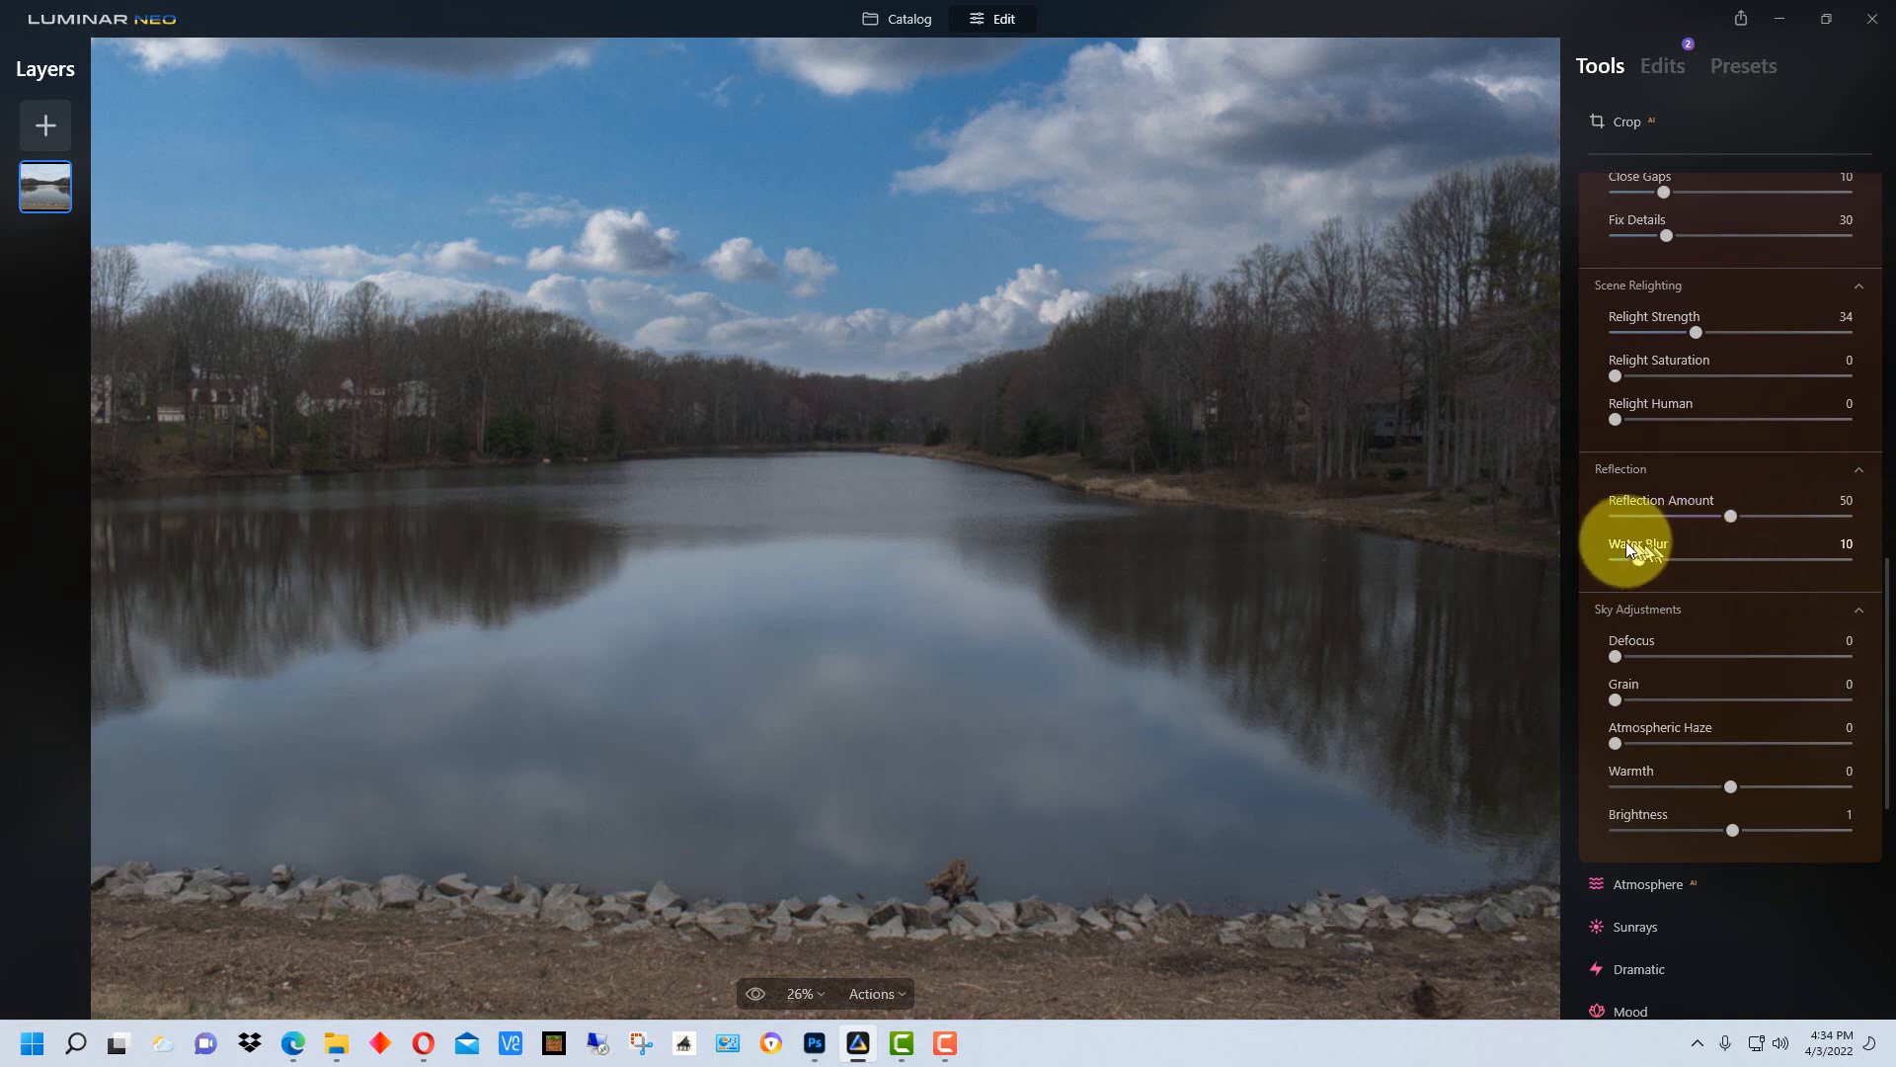
drag(1616, 559, 1852, 561)
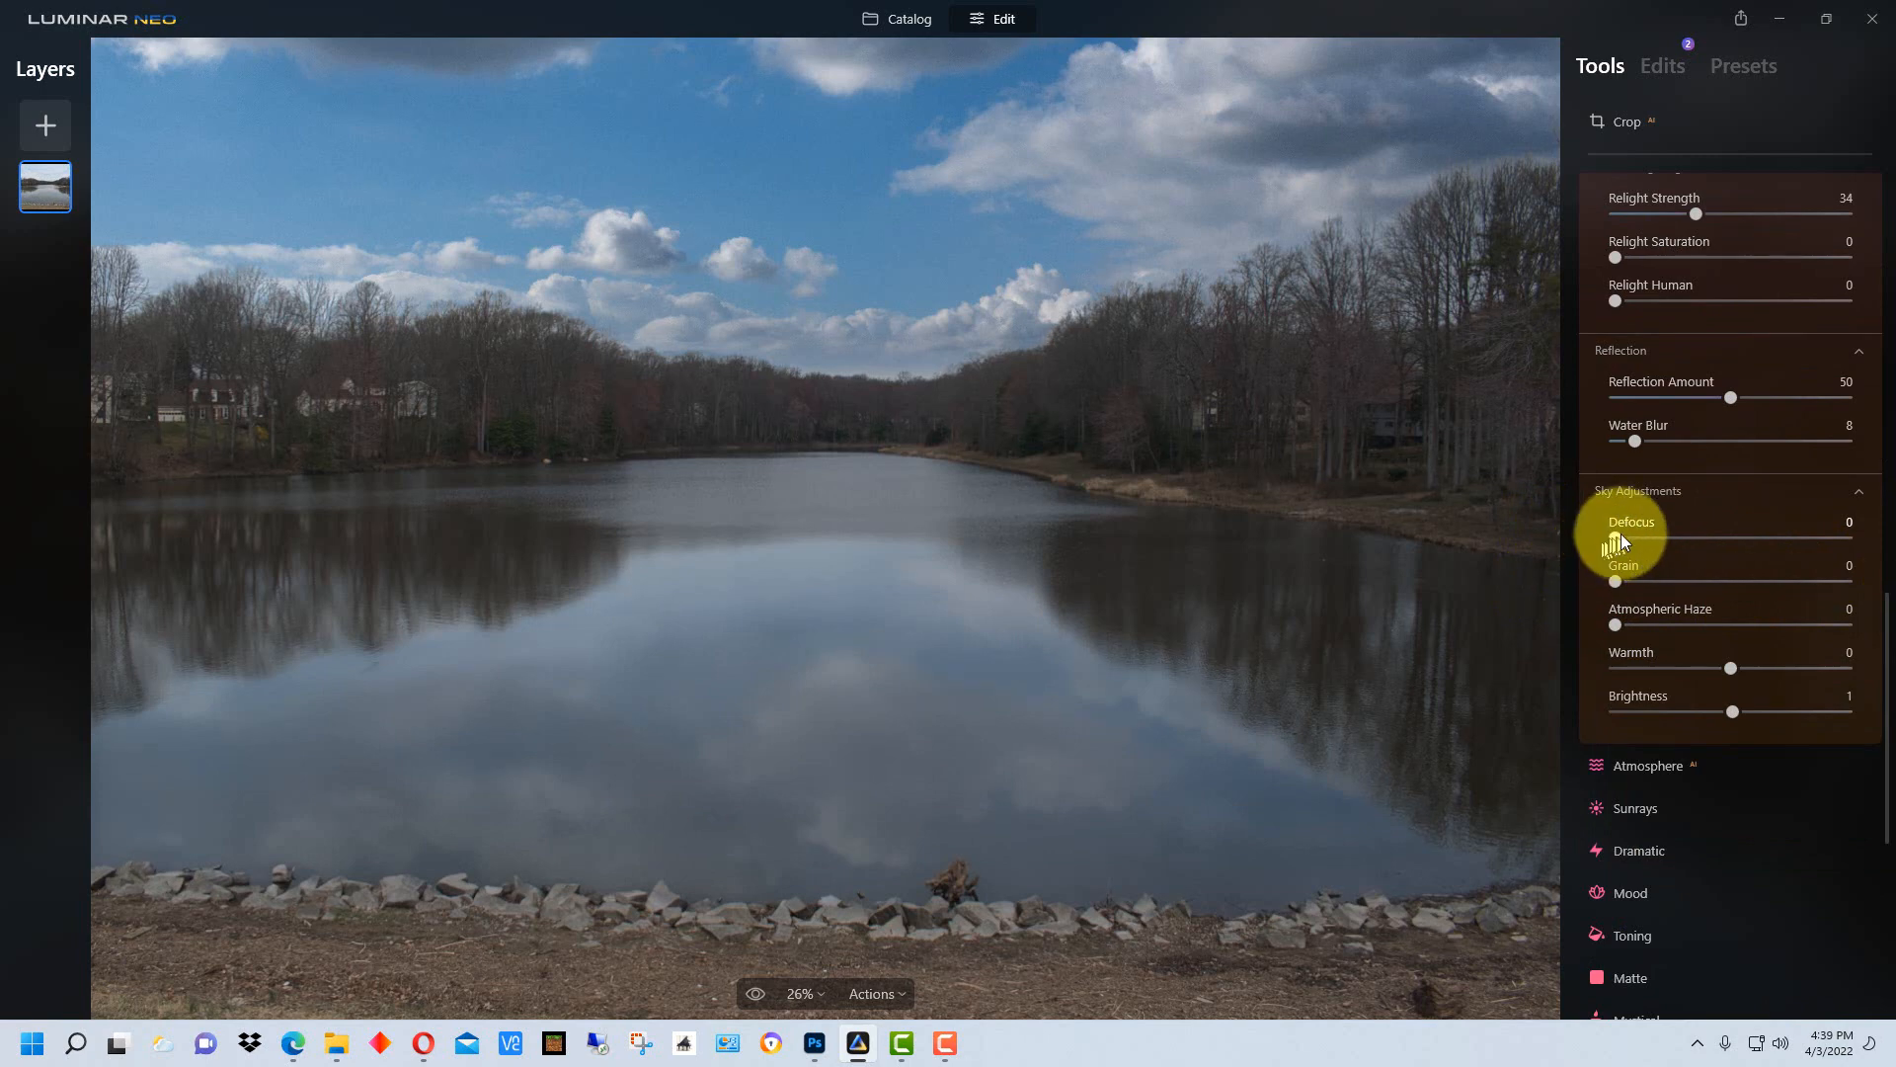
Try a sky Defocus of 72 and reset it to 0.
drag(1620, 533, 1786, 532)
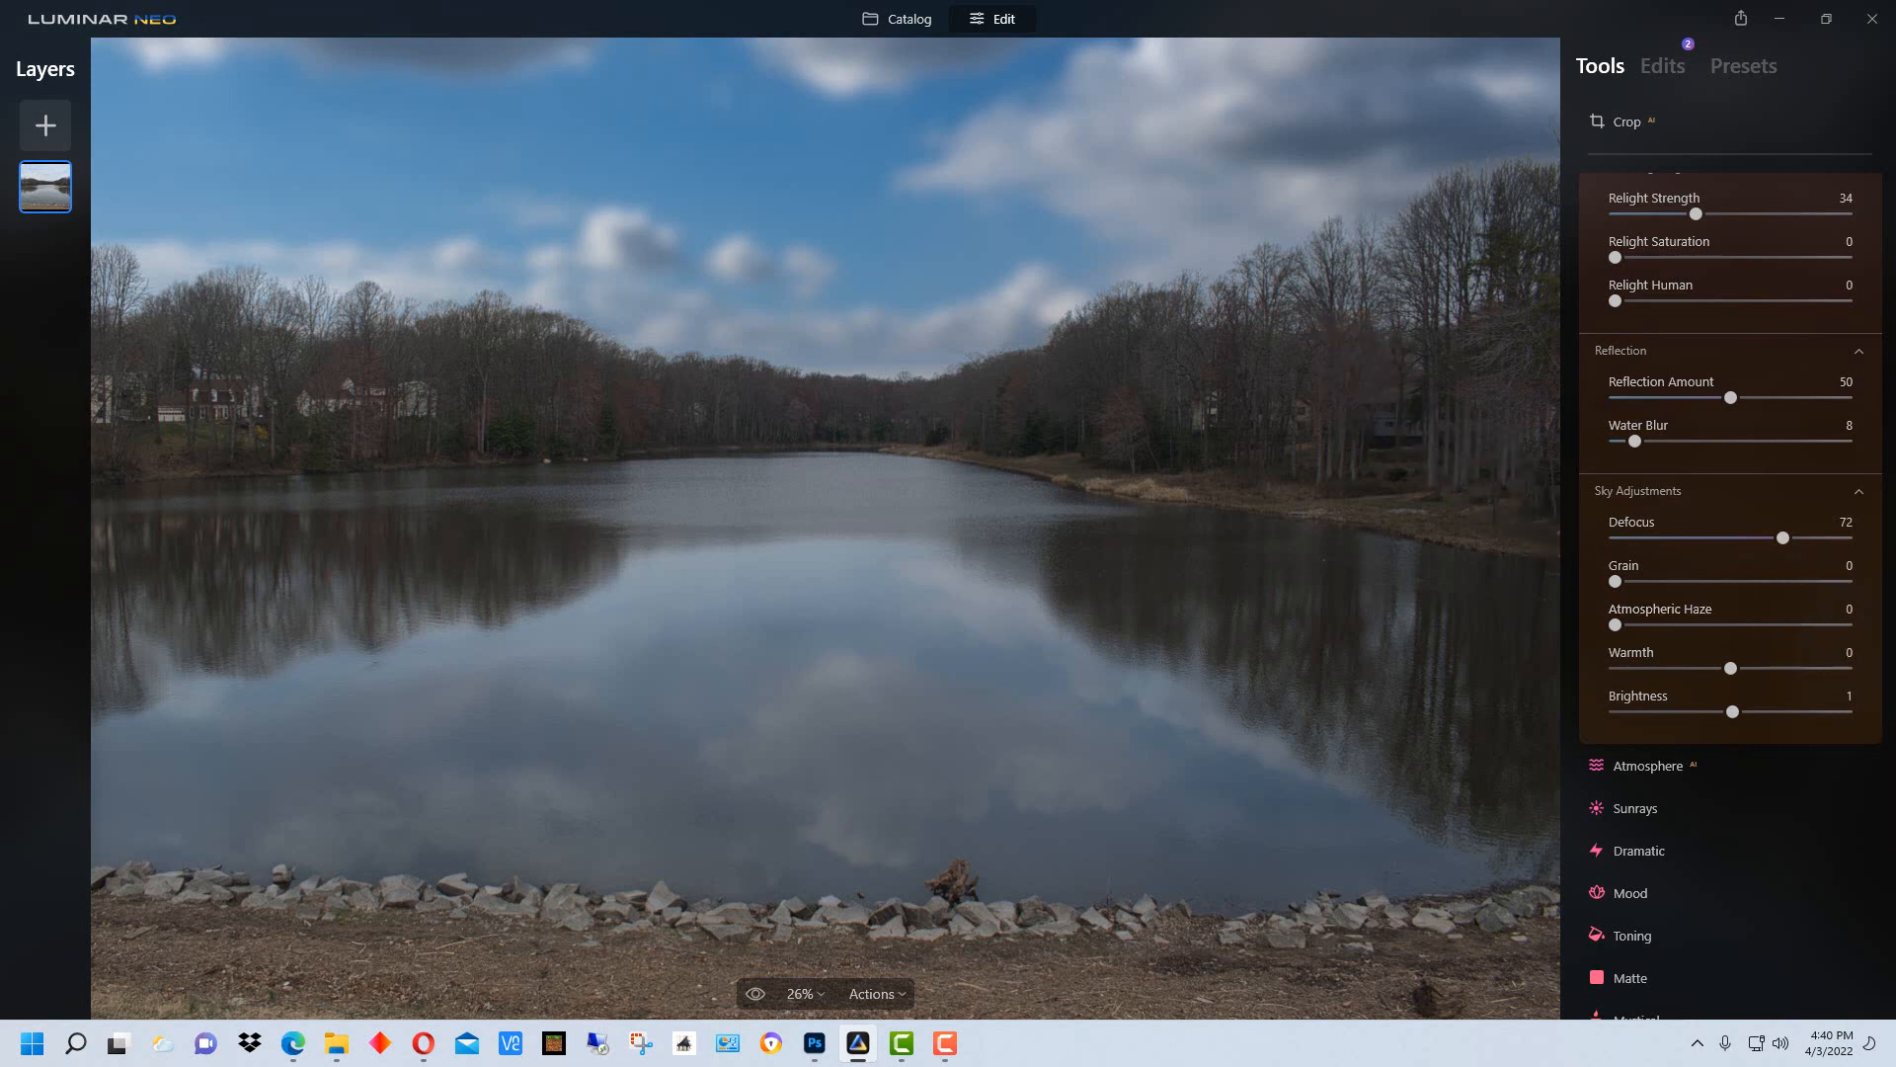
drag(1781, 540, 1596, 527)
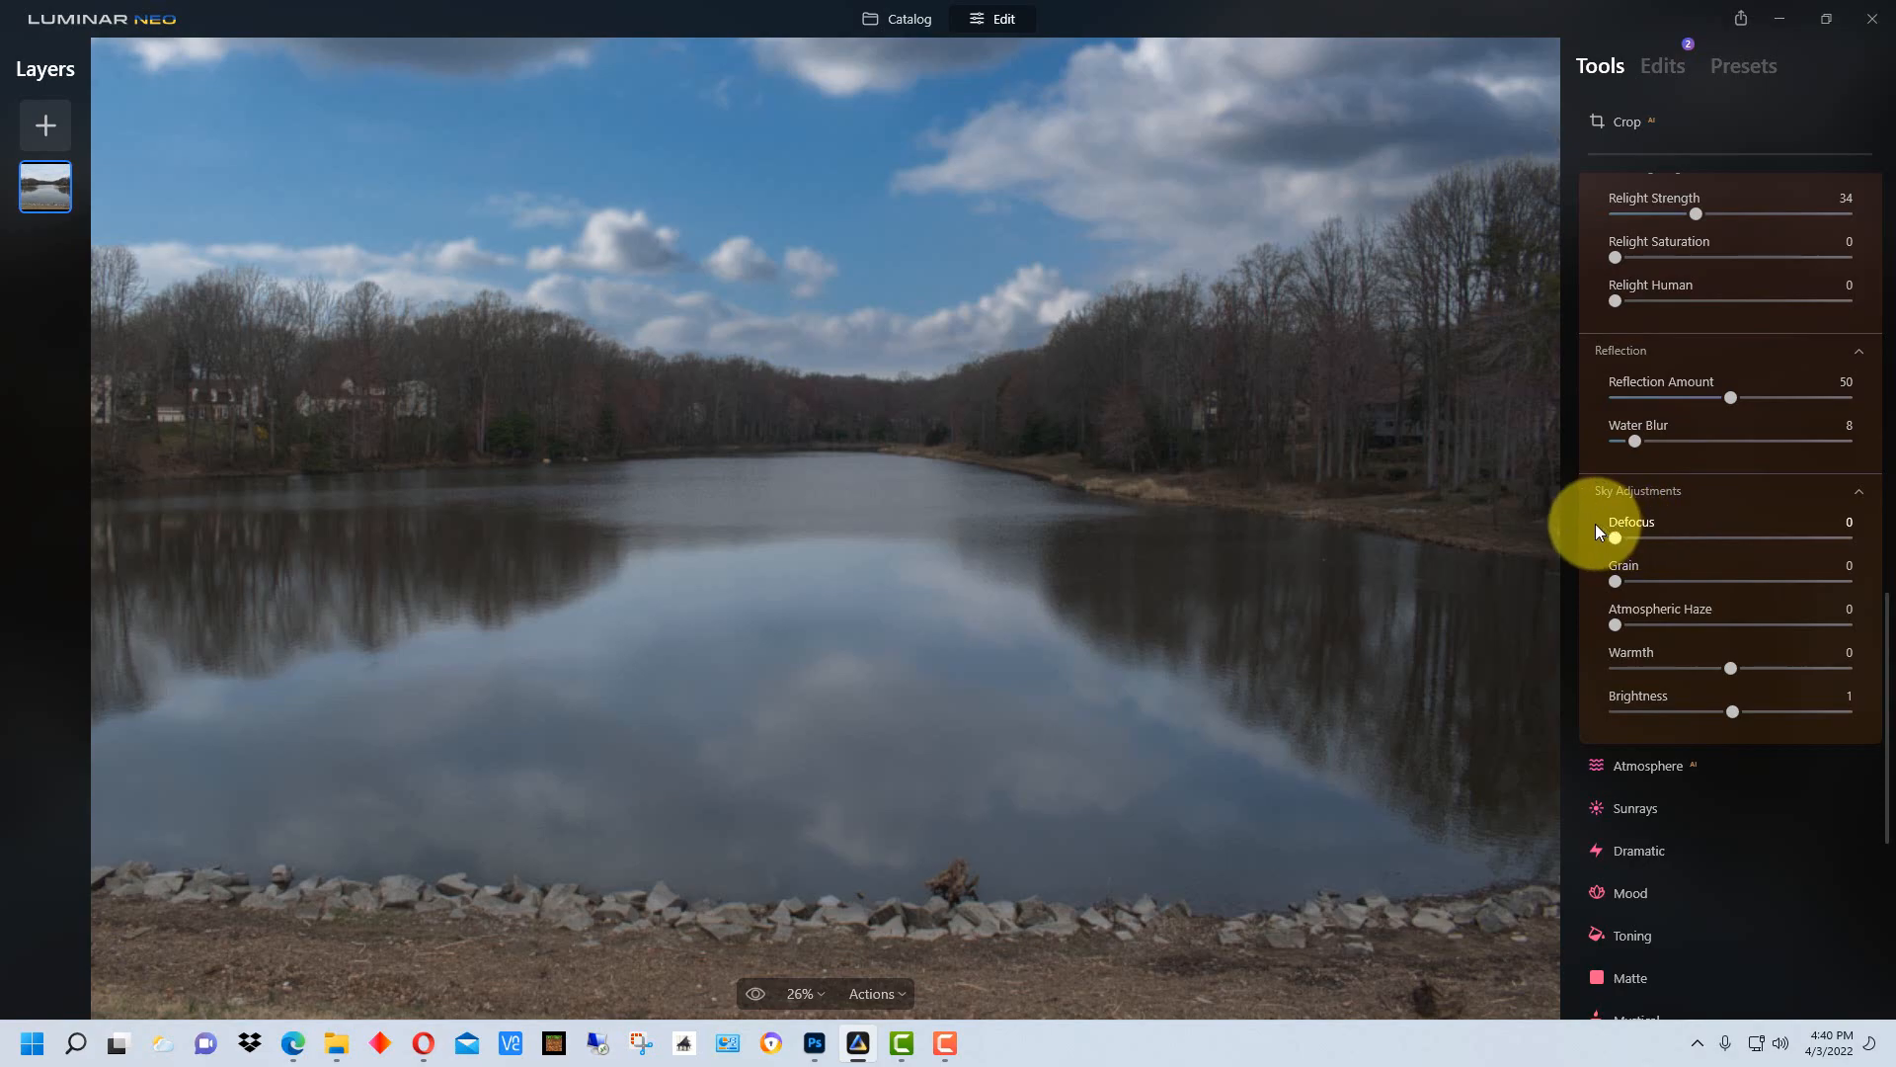
Compare the sky replacement results by switching to Photoshop and back to Luminar Neo.
scroll(1863, 613, up, 5)
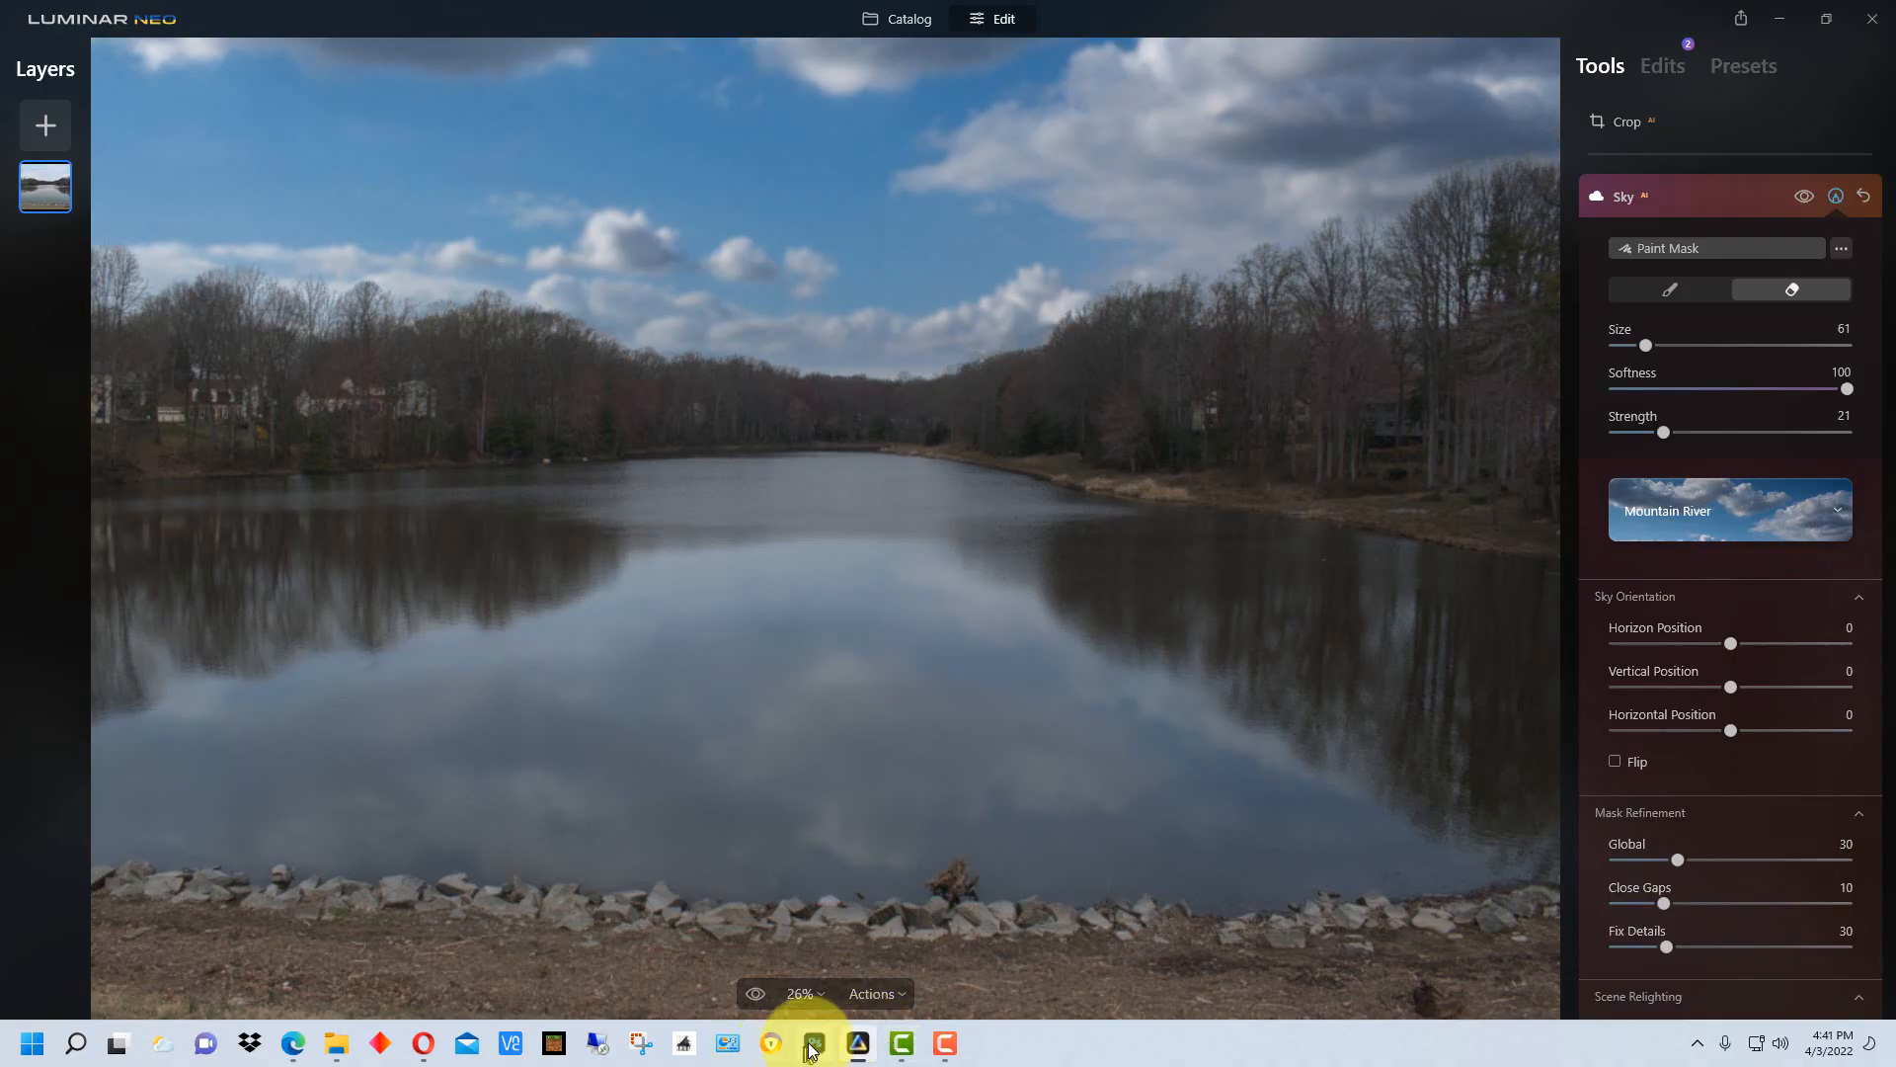
click(814, 1043)
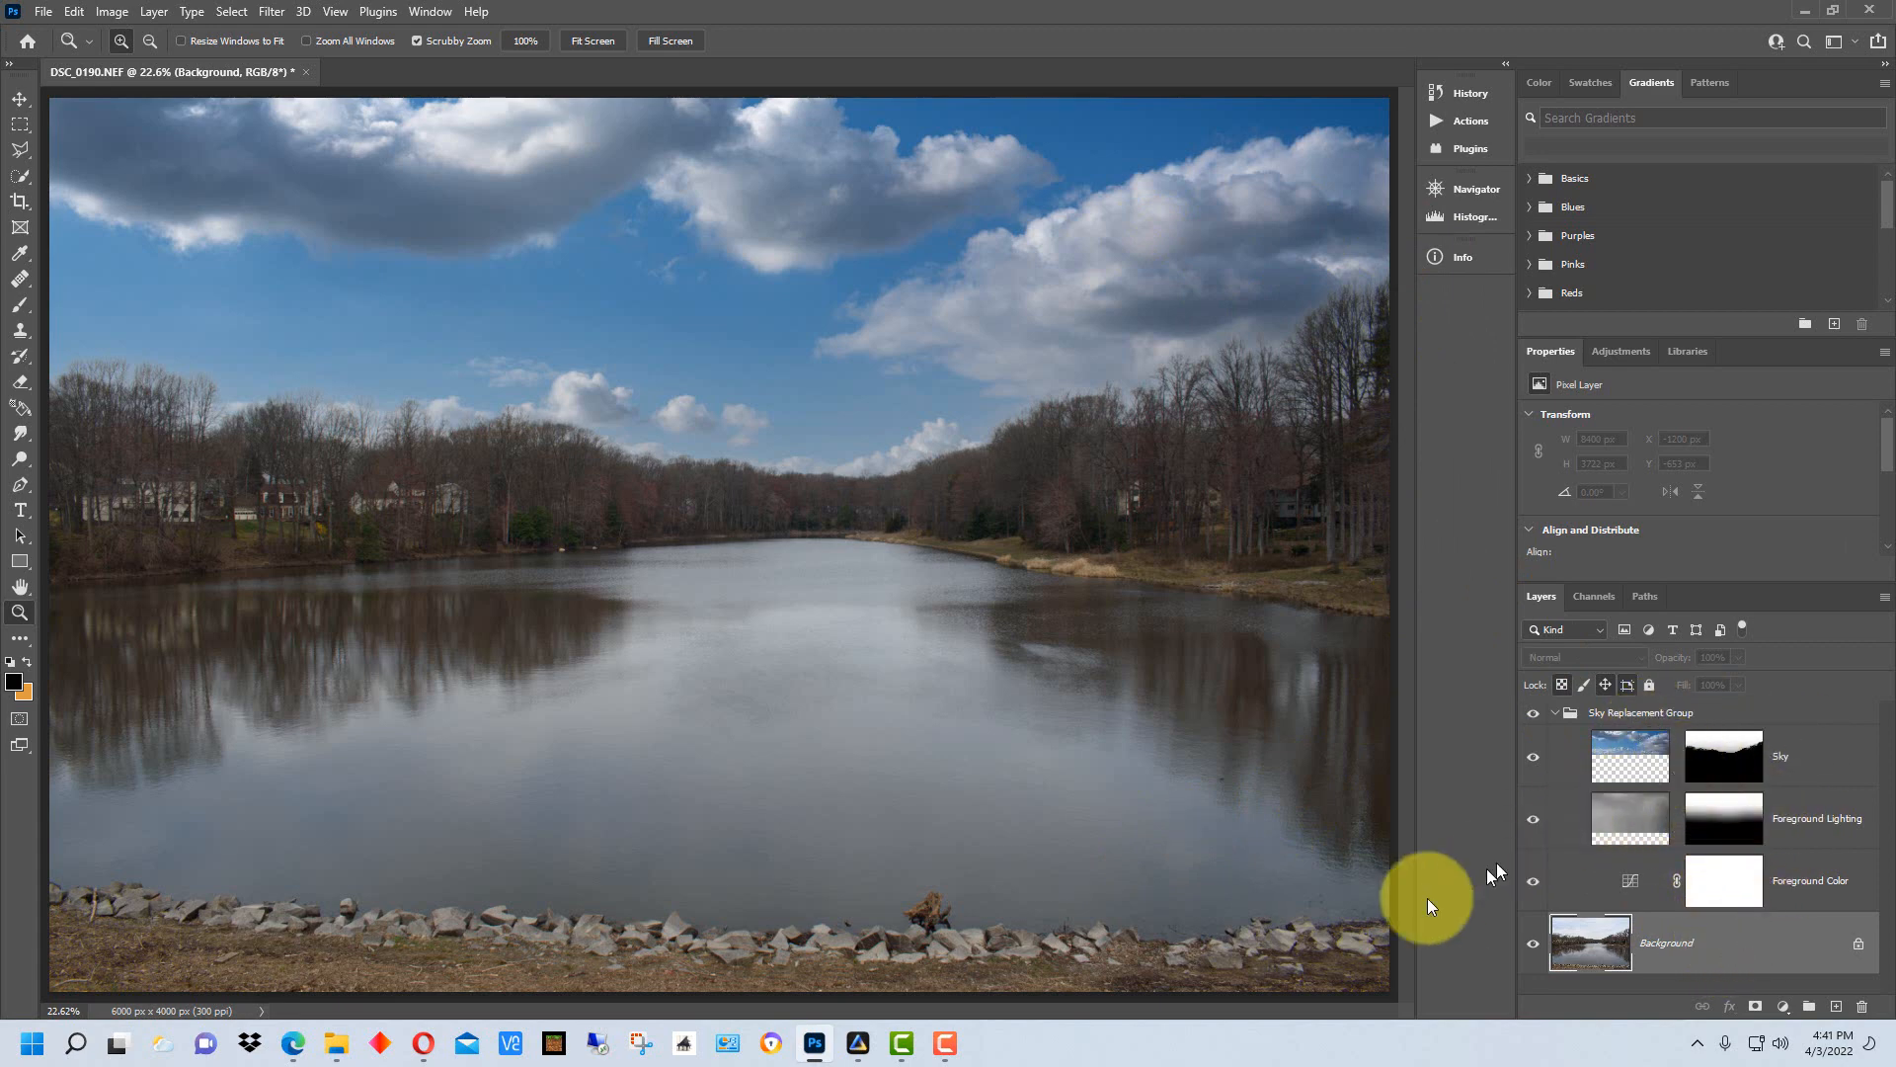
click(858, 1042)
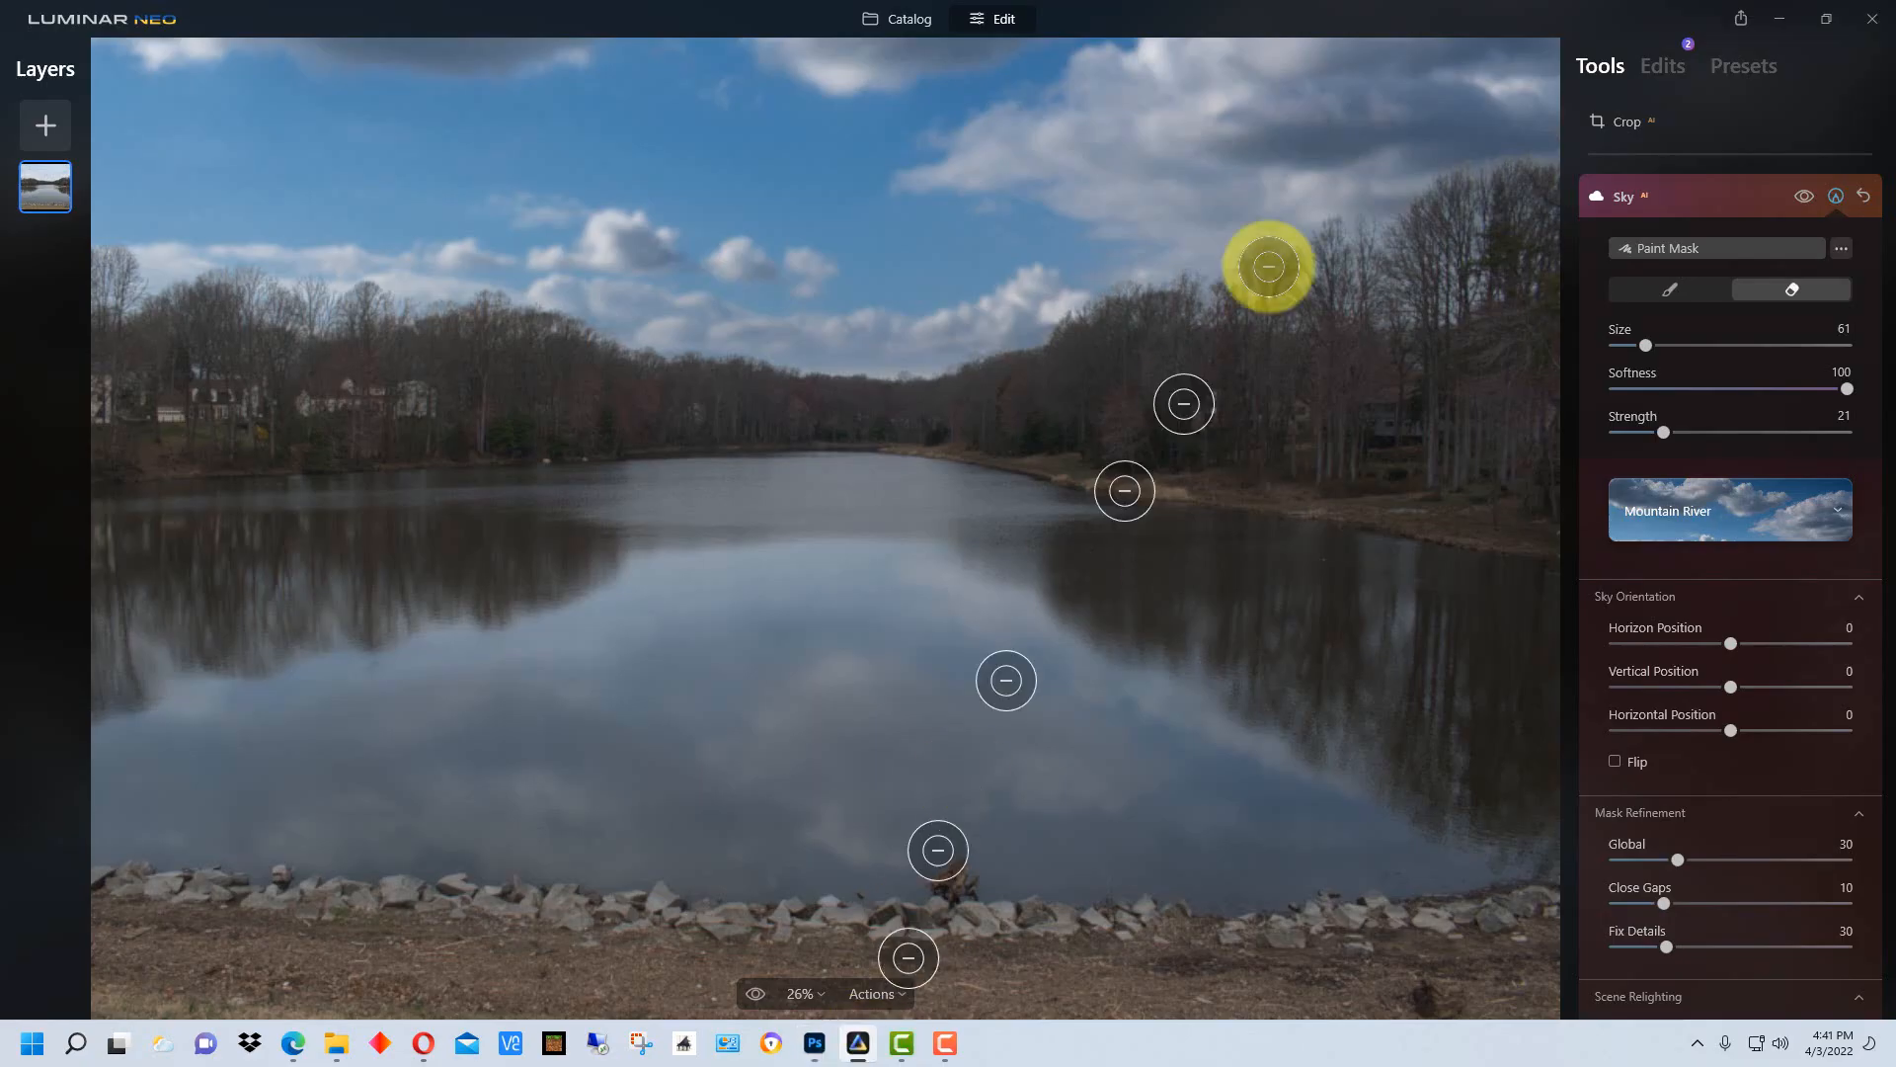